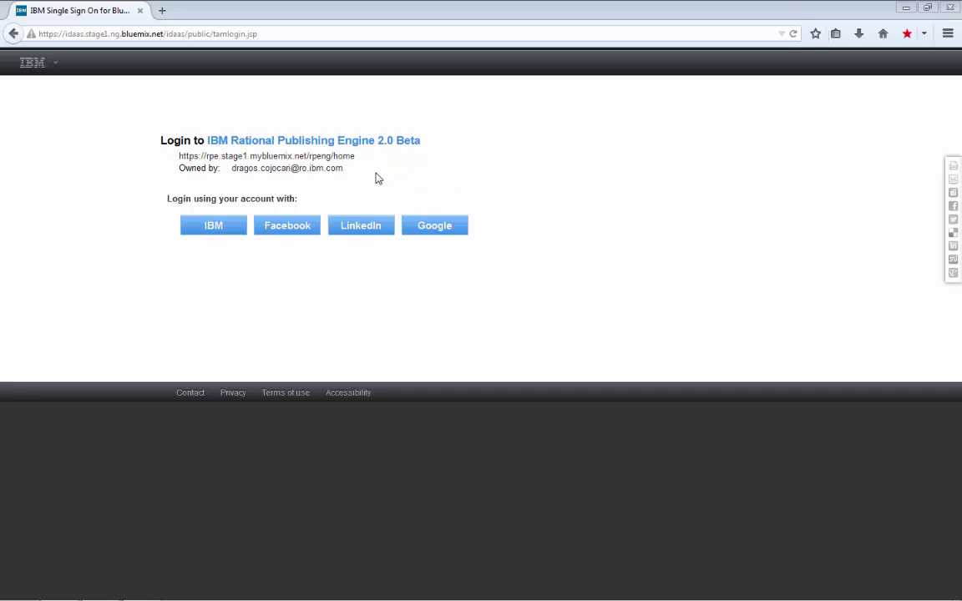
Step: Choose LinkedIn as the login account on the Bluemix single sign-on page
{"action": "left_click", "coordinate": [371, 230]}
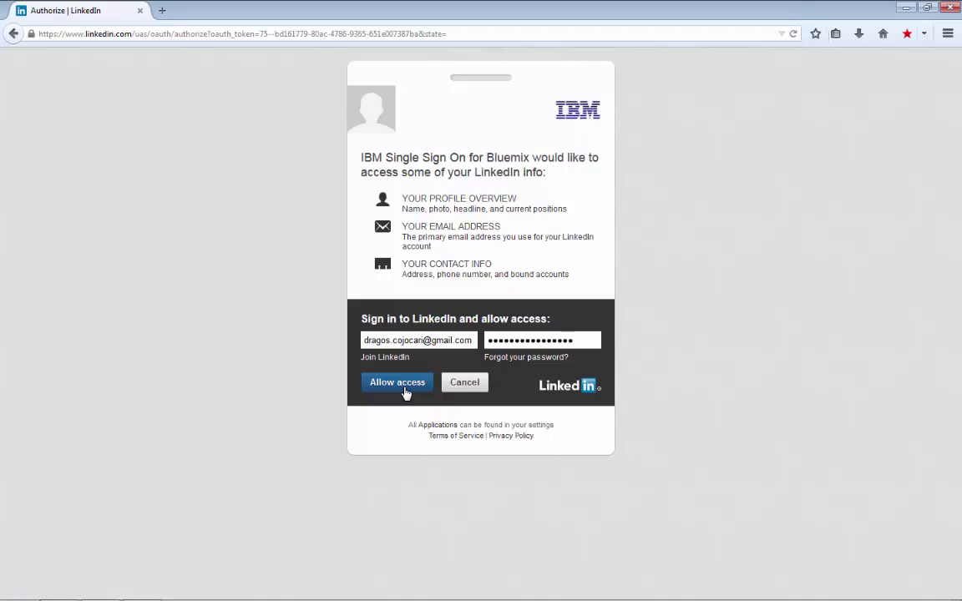
Step: Allow IBM Single Sign On for Bluemix access to the LinkedIn account
{"action": "left_click", "coordinate": [401, 386]}
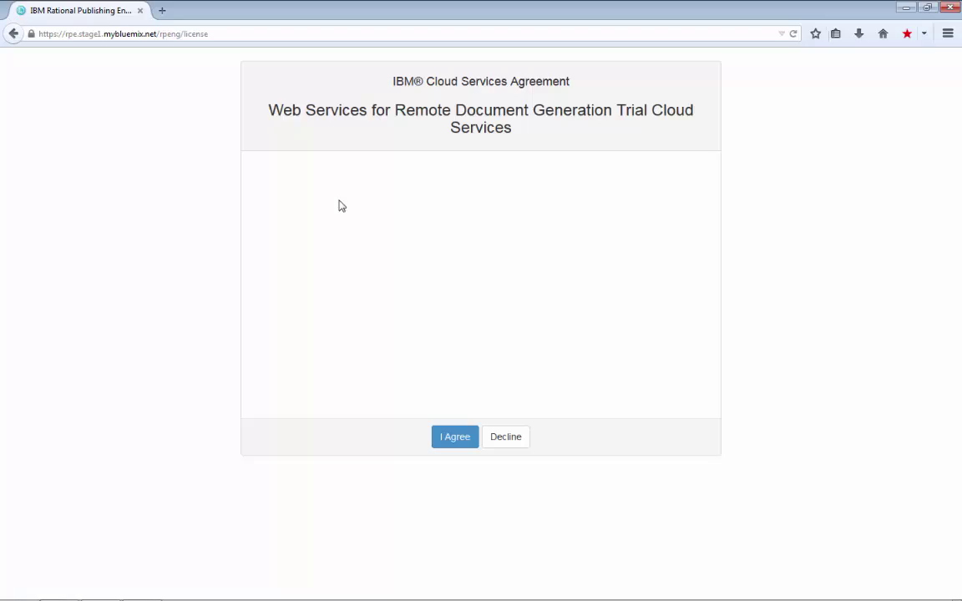
Step: Read through the trial's IBM Cloud Services Agreement and accept it with I Agree
{"action": "scroll", "coordinate": [351, 220], "scroll_direction": "down", "scroll_amount": 10}
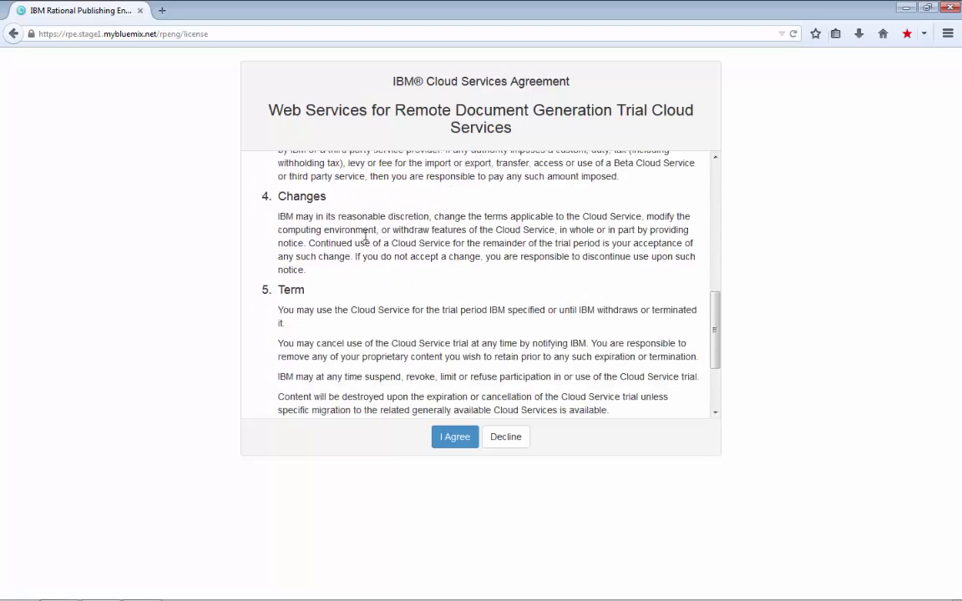
{"action": "scroll", "coordinate": [373, 241], "scroll_direction": "up", "scroll_amount": 5}
{"action": "scroll", "coordinate": [372, 241], "scroll_direction": "up", "scroll_amount": 4}
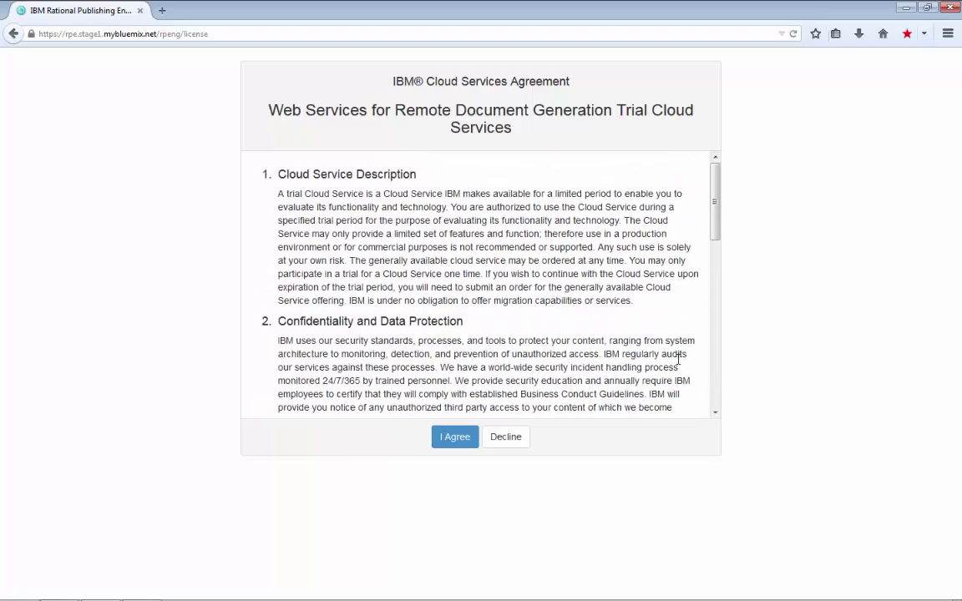
{"action": "scroll", "coordinate": [490, 277], "scroll_direction": "down", "scroll_amount": 2}
{"action": "scroll", "coordinate": [491, 277], "scroll_direction": "down", "scroll_amount": 8}
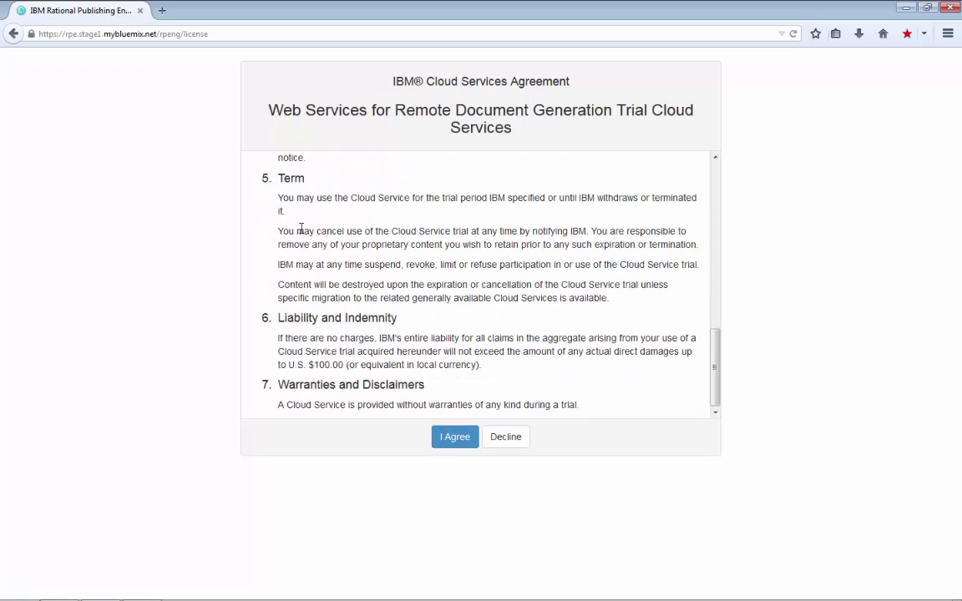
{"action": "scroll", "coordinate": [392, 271], "scroll_direction": "up", "scroll_amount": 10}
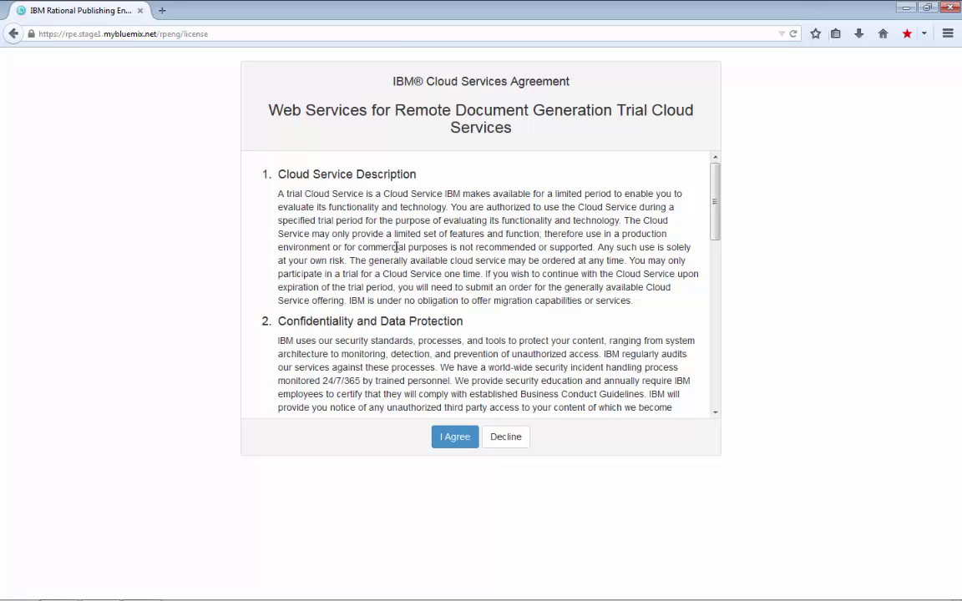
{"action": "scroll", "coordinate": [367, 219], "scroll_direction": "down", "scroll_amount": 10}
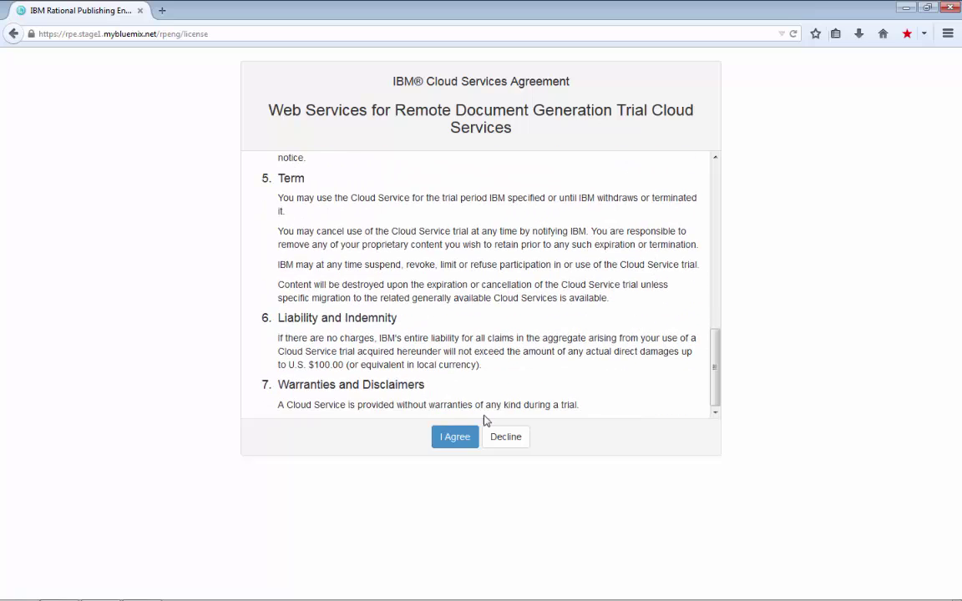
{"action": "left_click", "coordinate": [455, 437]}
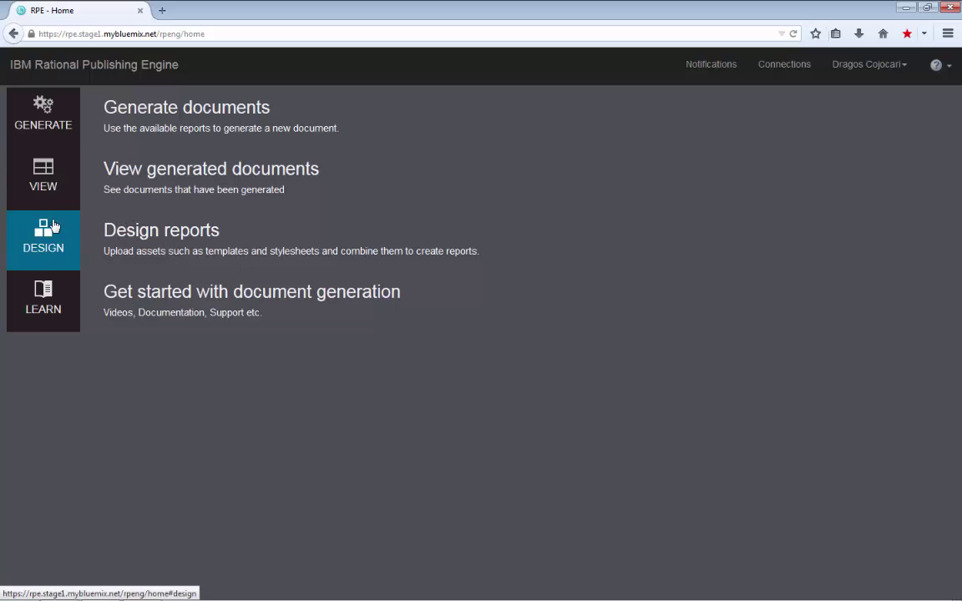
Step: Visit GENERATE, confirm the VIEW list has no generated documents, then move to DESIGN
{"action": "left_click", "coordinate": [42, 127]}
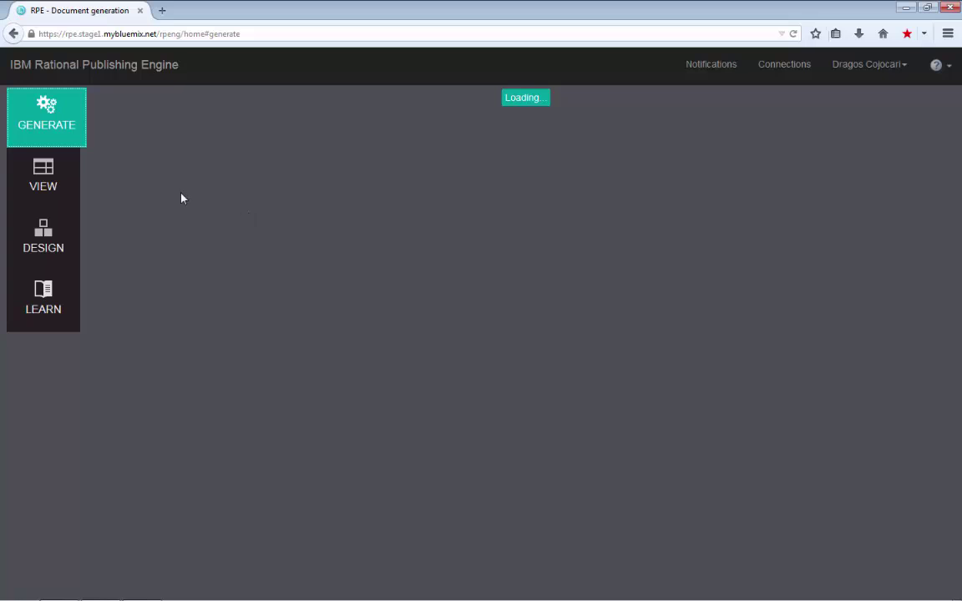
{"action": "left_click", "coordinate": [46, 182]}
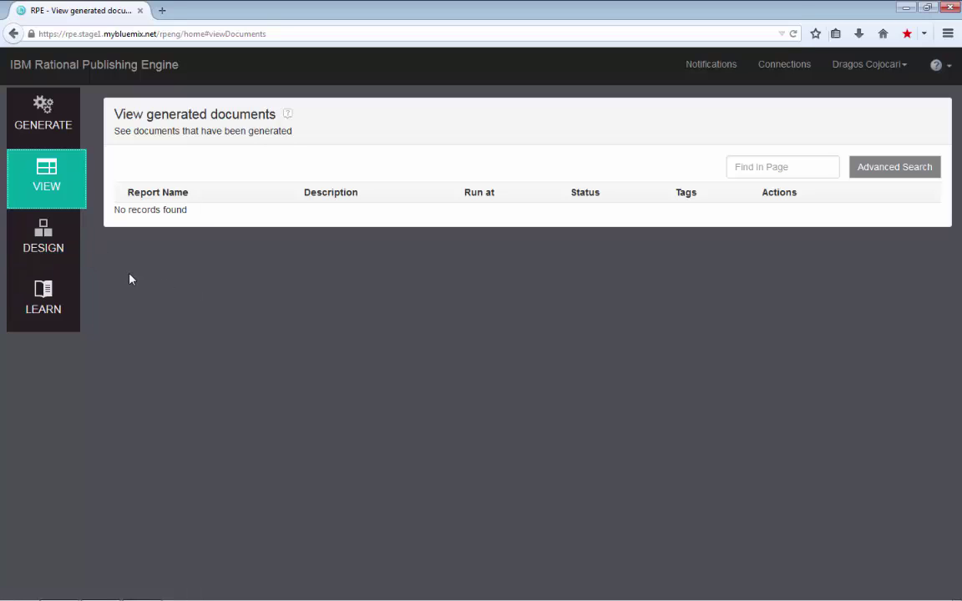
{"action": "left_click", "coordinate": [50, 251]}
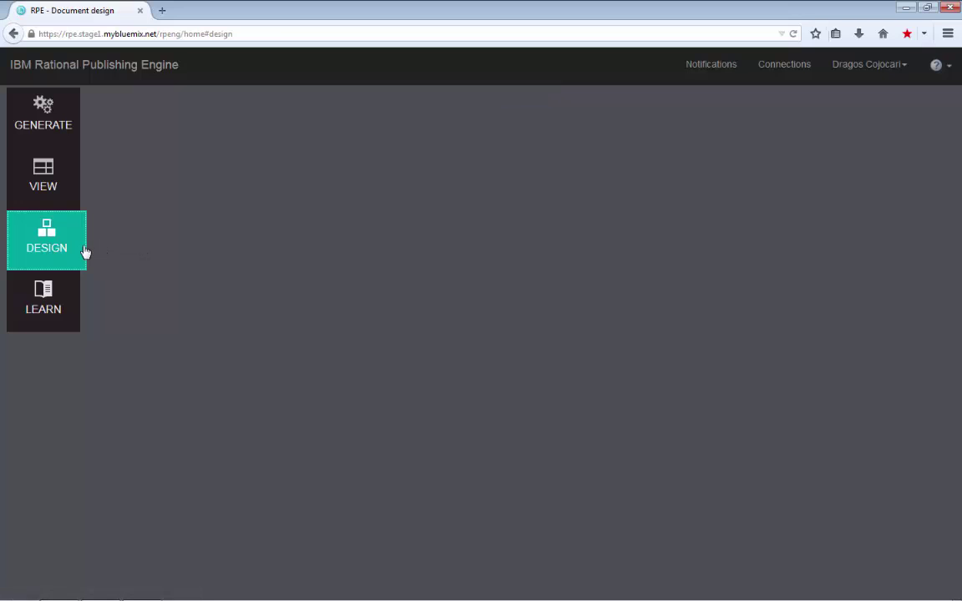
Step: Generate the examples (4 templates, 2 stylesheets, 3 reports), then browse the Stylesheets, Reports and Templates tabs
{"action": "left_click", "coordinate": [81, 251]}
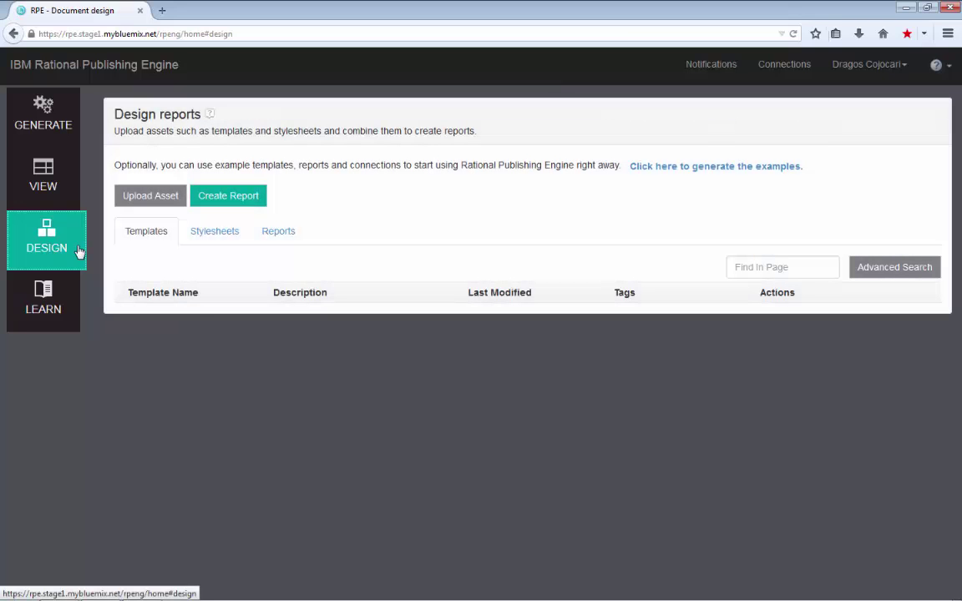
{"action": "left_click", "coordinate": [683, 170]}
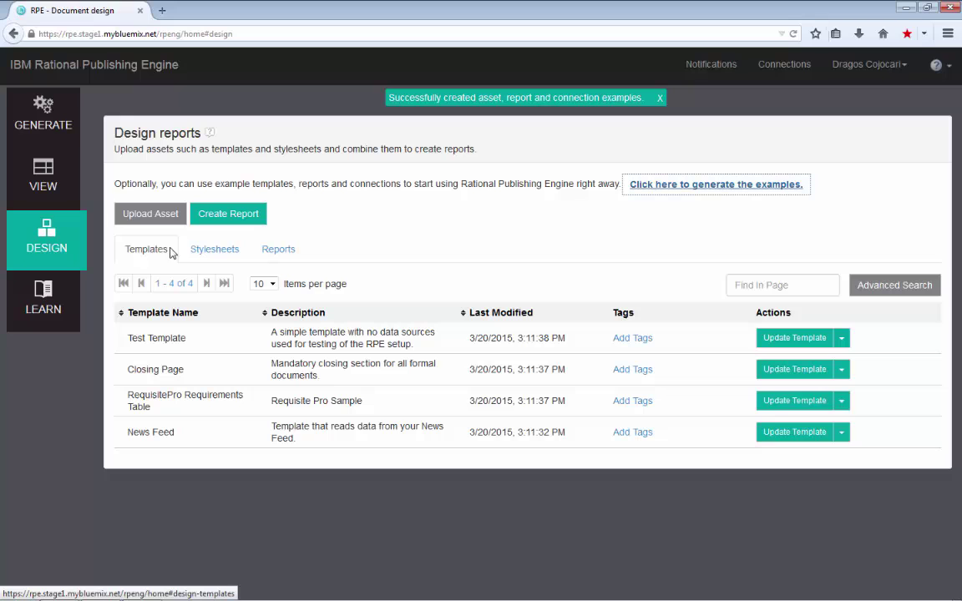
{"action": "left_click", "coordinate": [215, 254]}
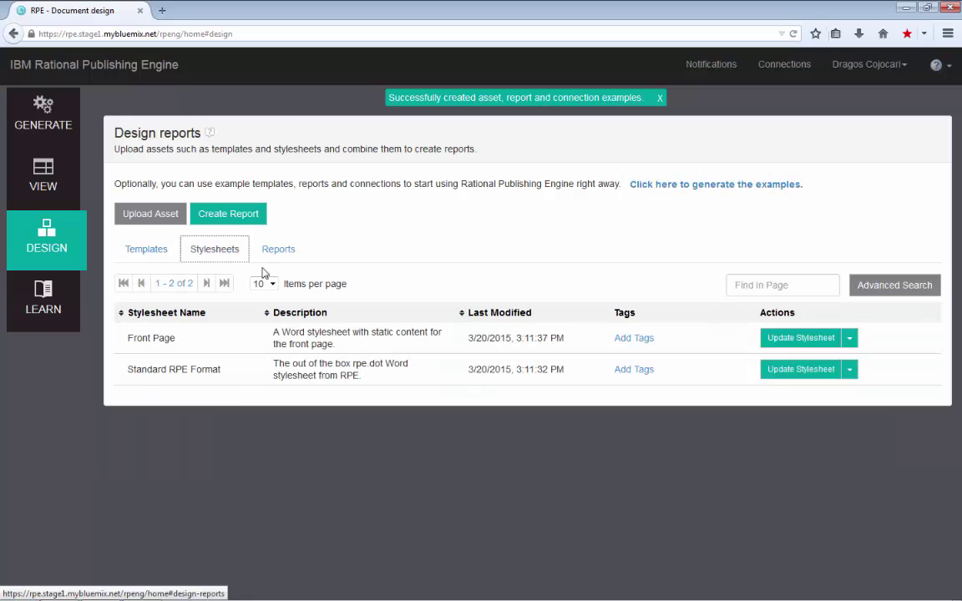
{"action": "left_click", "coordinate": [269, 258]}
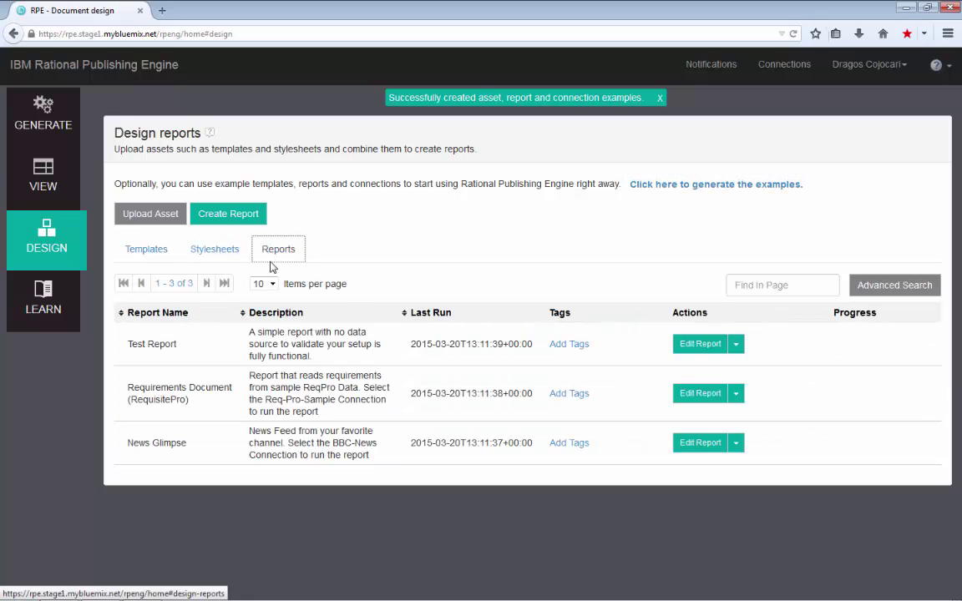
{"action": "left_click", "coordinate": [143, 250]}
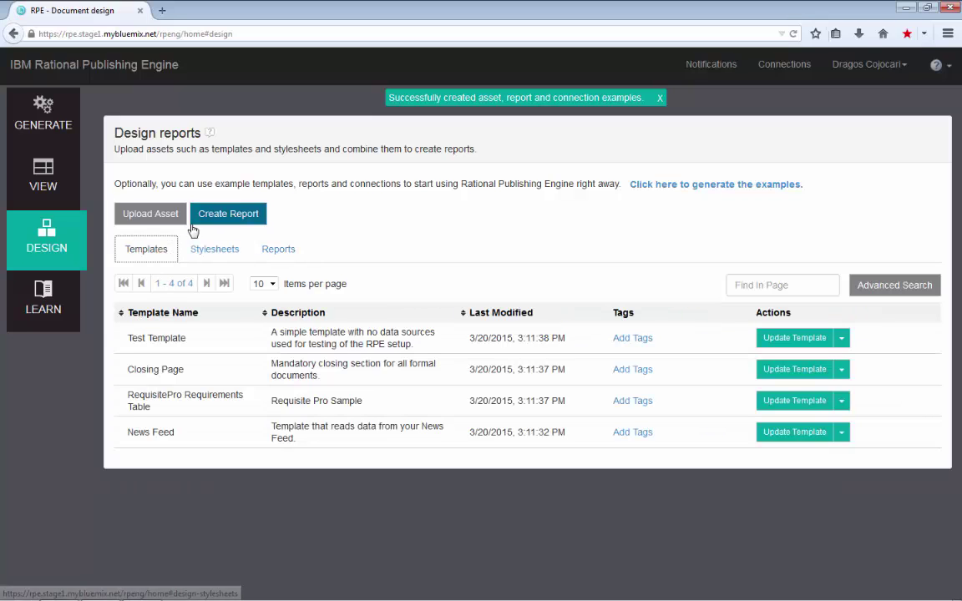
Step: Generate a document from Test Report, running it until it shows Done
{"action": "left_click", "coordinate": [37, 119]}
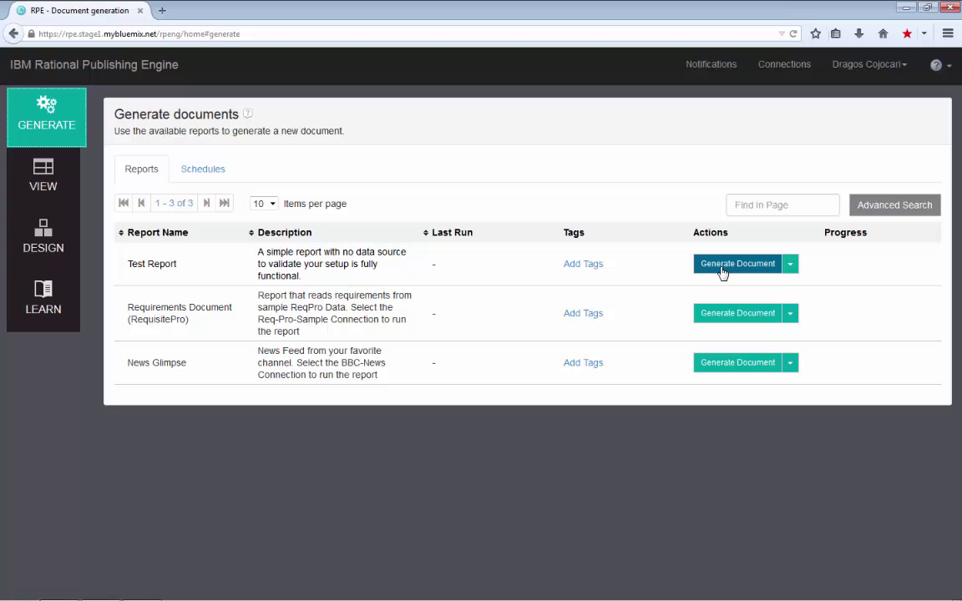
{"action": "left_click", "coordinate": [766, 266]}
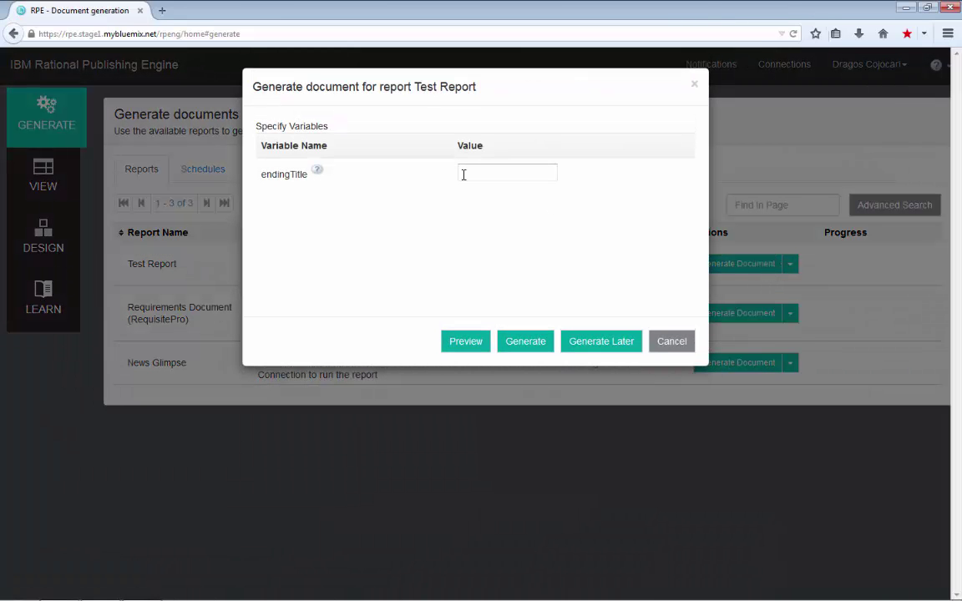
{"action": "left_click", "coordinate": [500, 180]}
{"action": "left_click", "coordinate": [526, 344]}
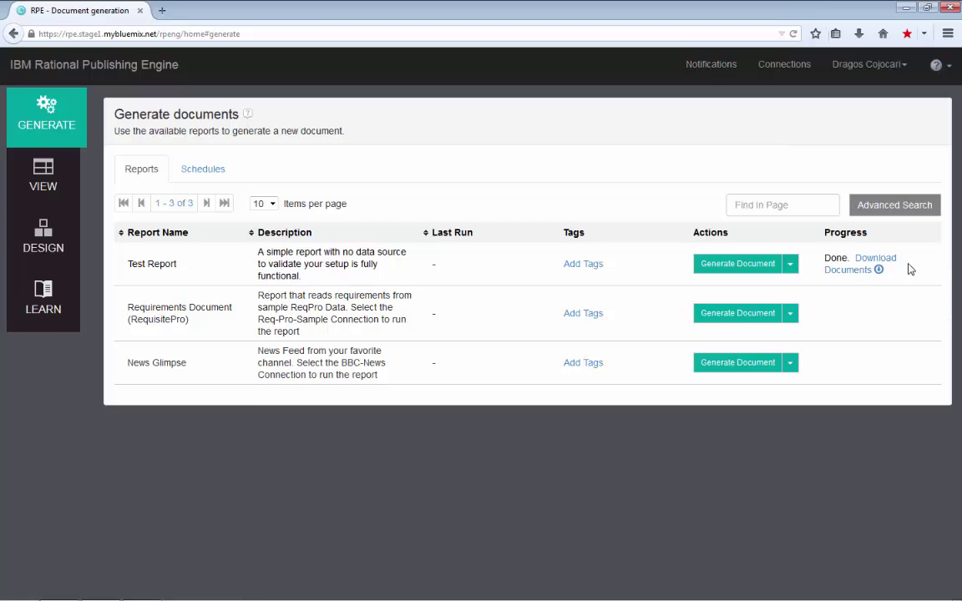
Step: Try the Test Report download, then use Notifications' See All to reach View generated documents
{"action": "left_click", "coordinate": [875, 267]}
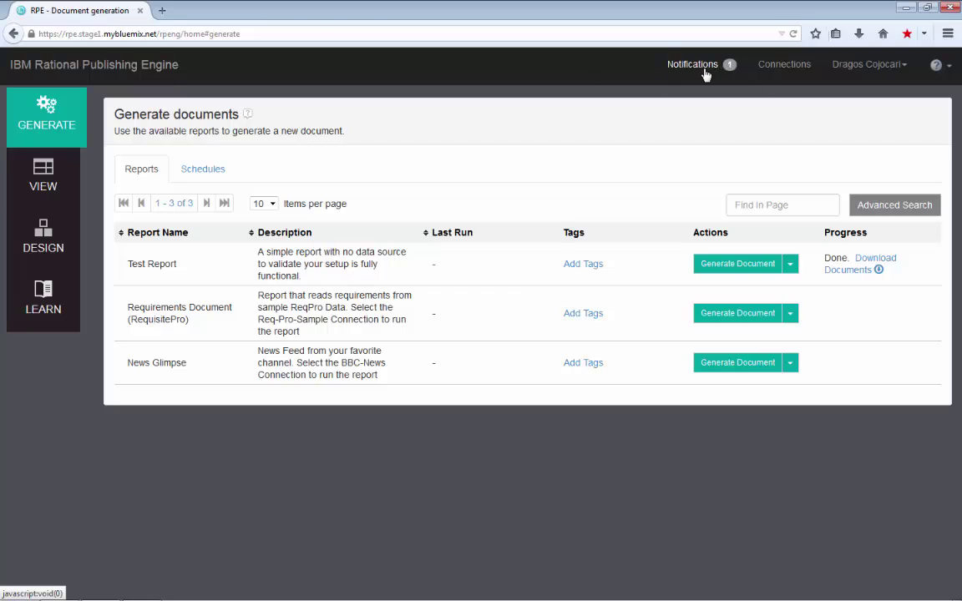
{"action": "left_click", "coordinate": [698, 74]}
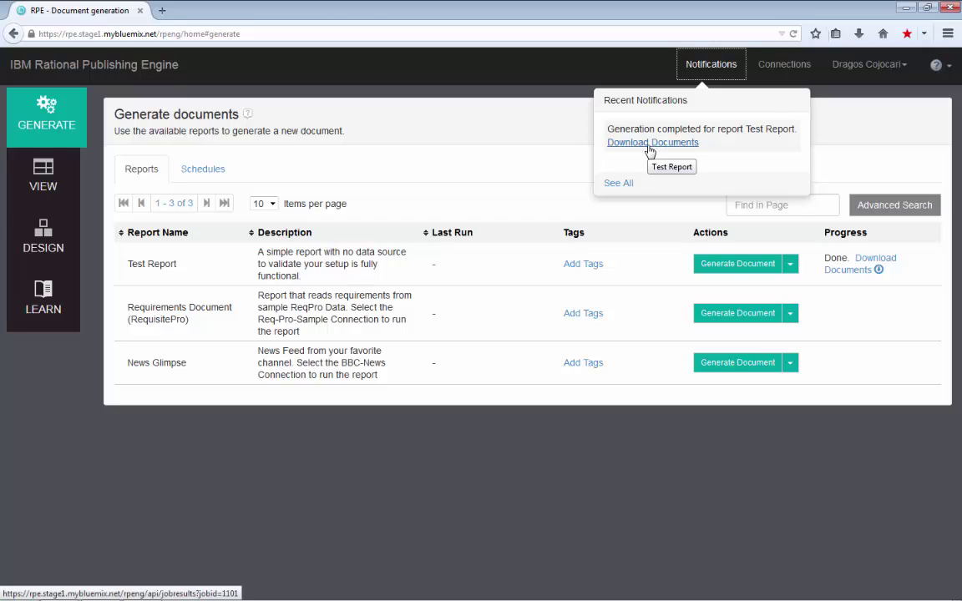
{"action": "left_click", "coordinate": [619, 184]}
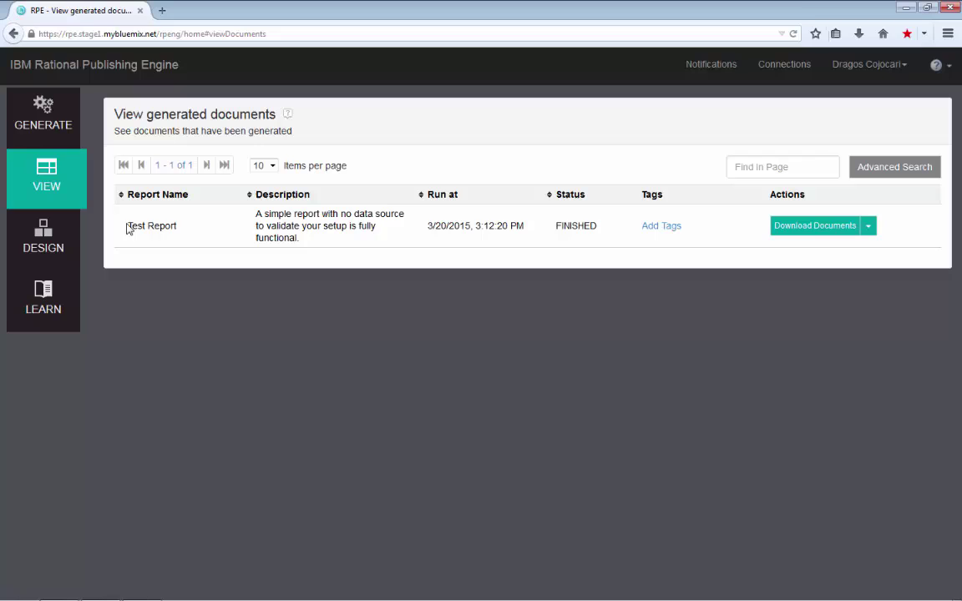
Step: Inspect the FINISHED Test Report row's name and description and check its download options
{"action": "left_click_drag", "start_coordinate": [128, 227], "coordinate": [185, 228]}
{"action": "left_click", "coordinate": [174, 226]}
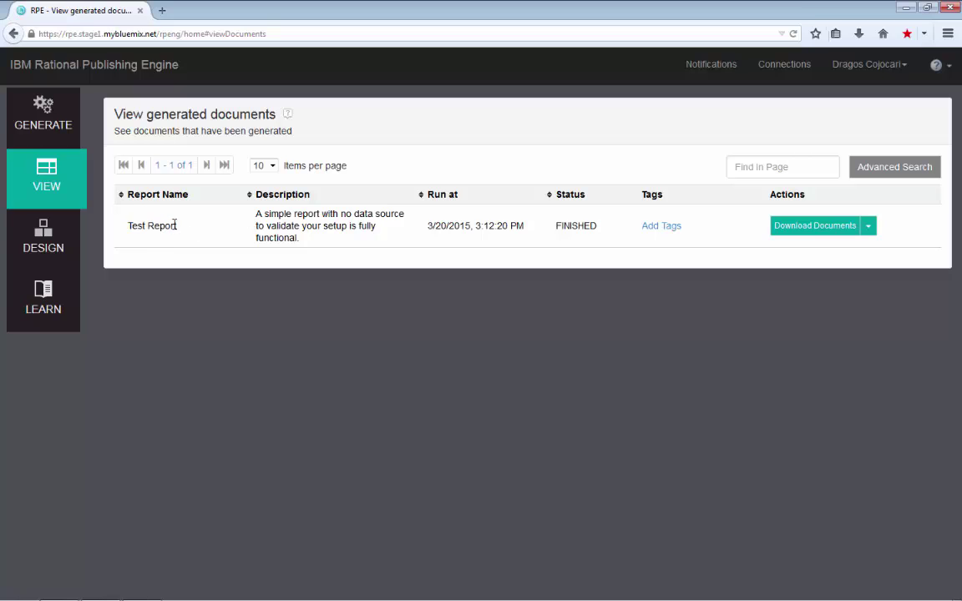
{"action": "triple_click", "coordinate": [277, 228]}
{"action": "left_click", "coordinate": [368, 220]}
{"action": "left_click", "coordinate": [869, 227]}
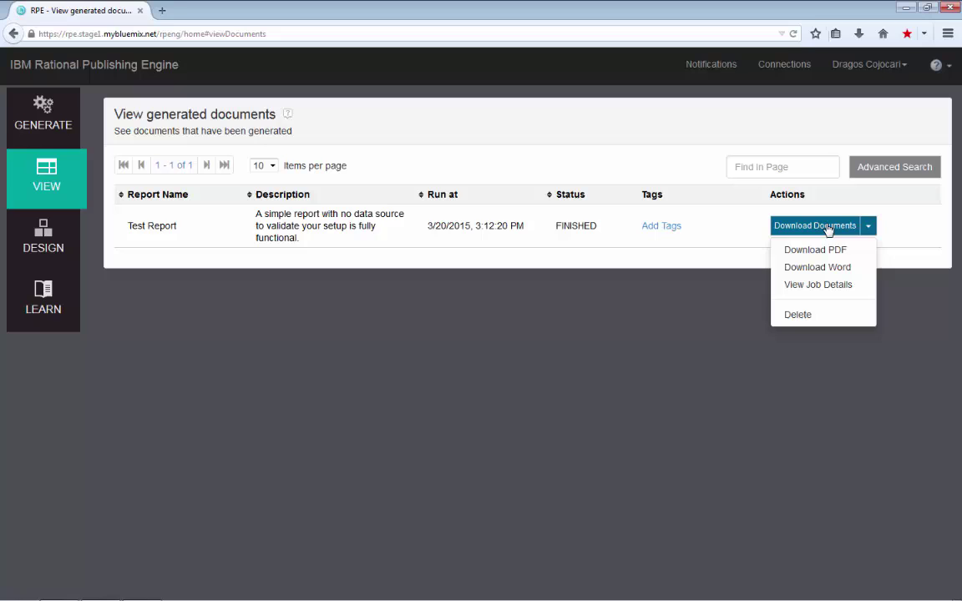
{"action": "left_click", "coordinate": [755, 264]}
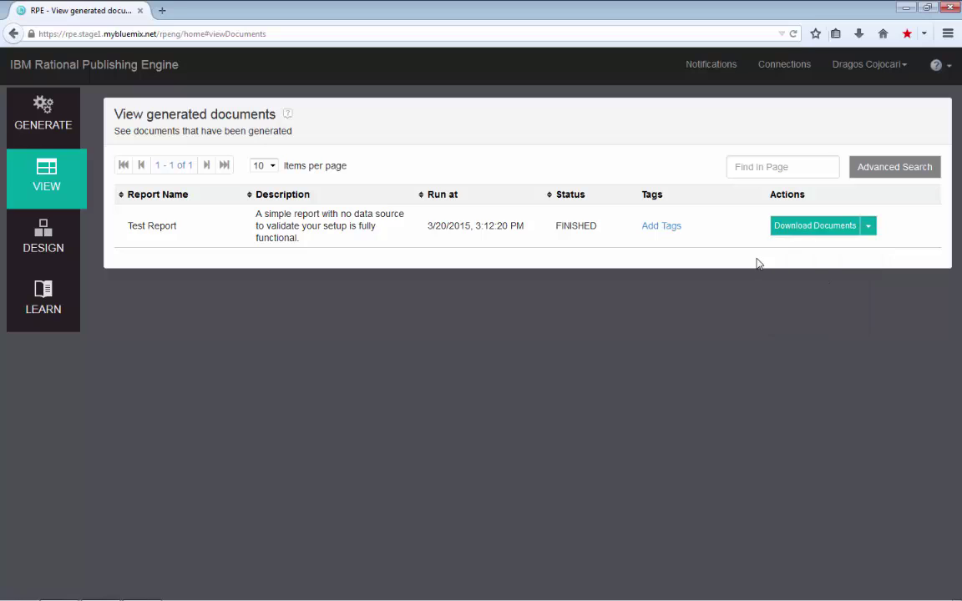
Step: Download the Test Report documents and open 1101.zip in Windows Explorer
{"action": "left_click", "coordinate": [801, 234]}
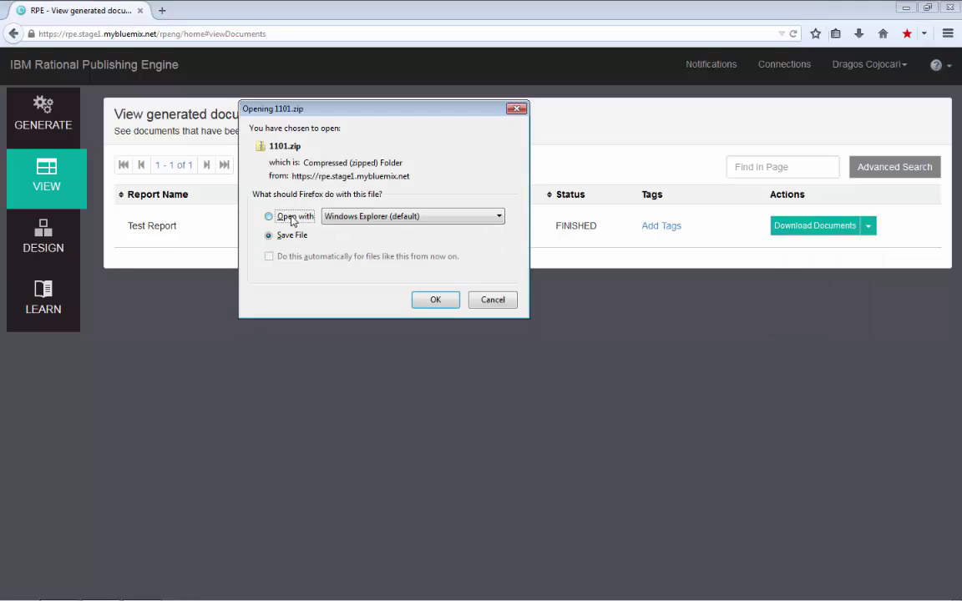
{"action": "left_click", "coordinate": [432, 301]}
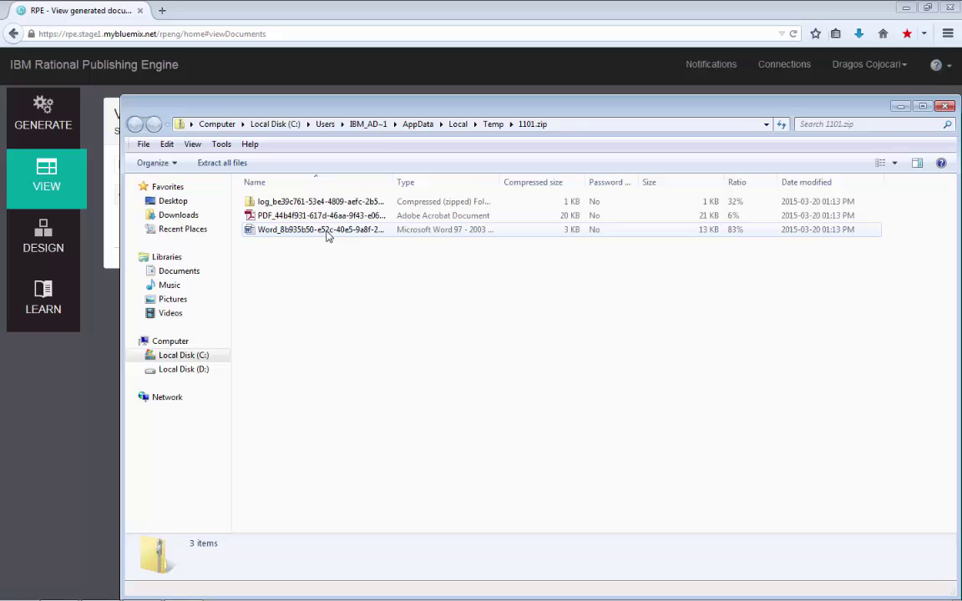
Step: Close the zip window and open the Test Report PDF in the reader
{"action": "left_click", "coordinate": [942, 106]}
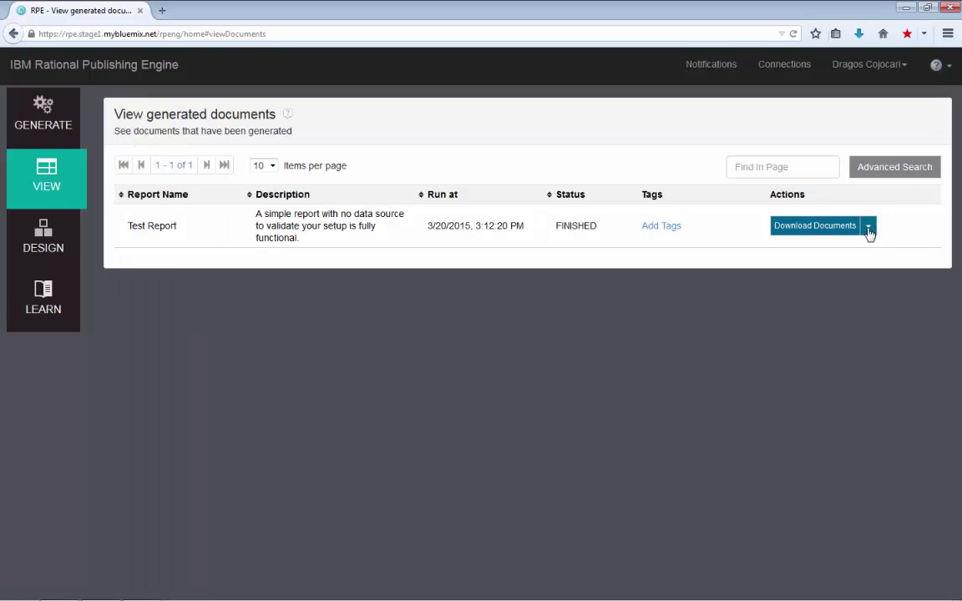
{"action": "left_click", "coordinate": [868, 227]}
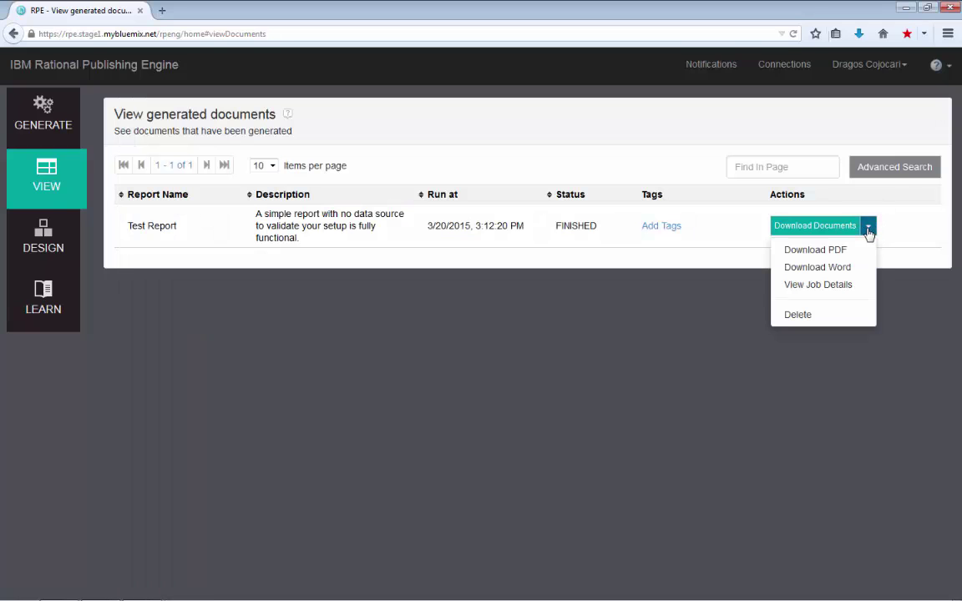
{"action": "left_click", "coordinate": [814, 249]}
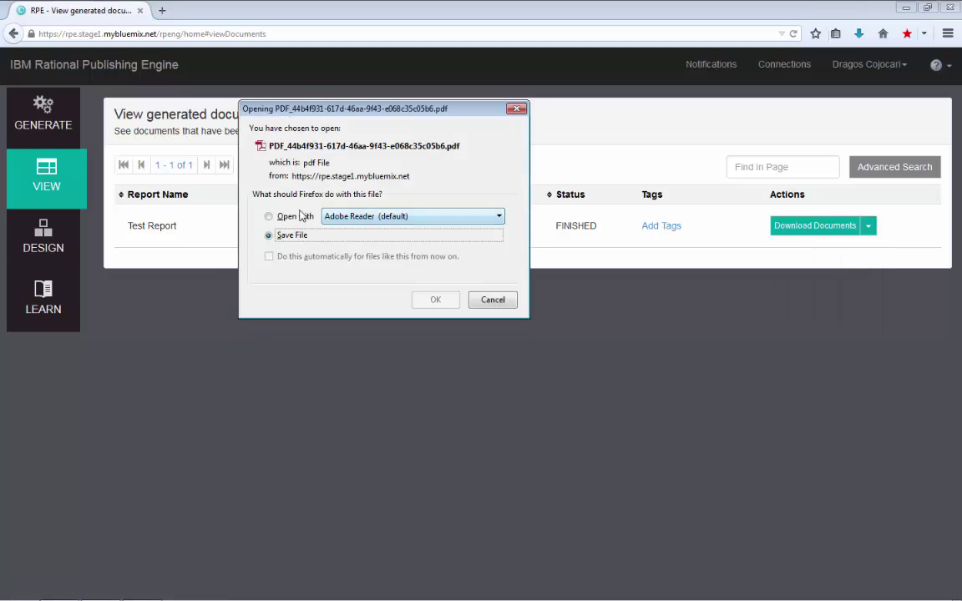
{"action": "left_click", "coordinate": [268, 216]}
{"action": "left_click", "coordinate": [430, 306]}
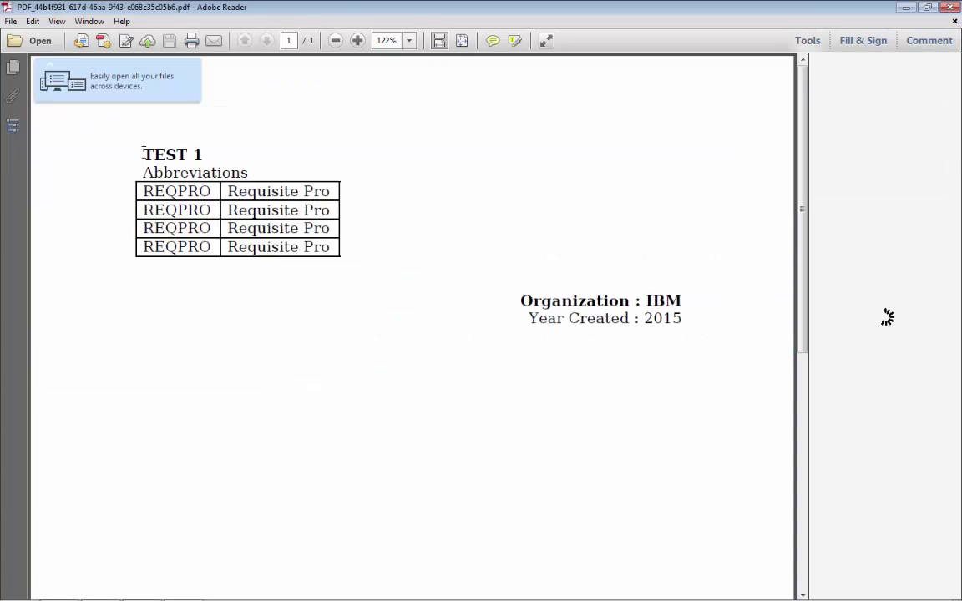
Step: Select, then deselect, the TEST 1 Abbreviations heading text in the PDF
{"action": "left_click_drag", "start_coordinate": [143, 153], "coordinate": [325, 160]}
{"action": "left_click", "coordinate": [209, 153]}
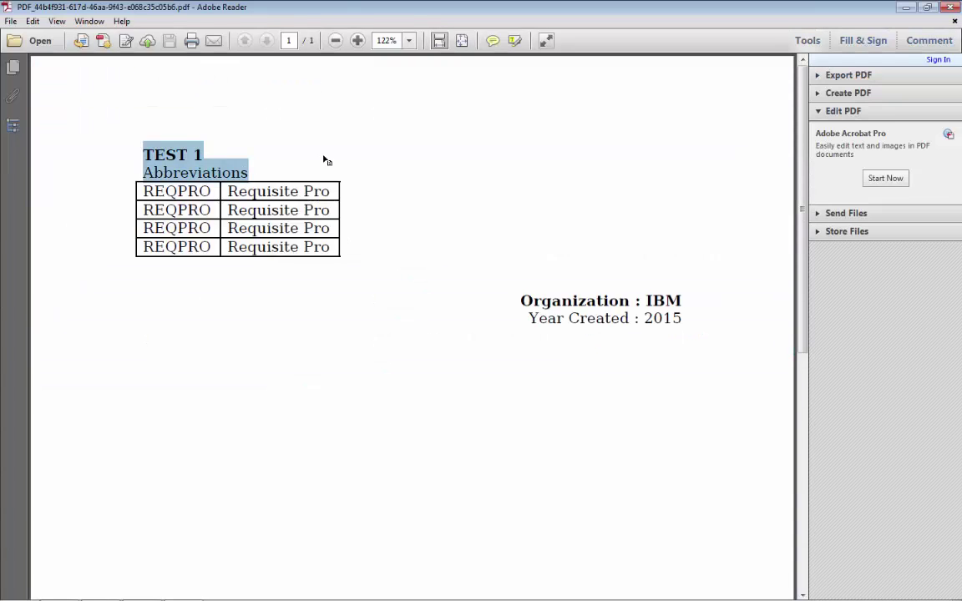
{"action": "left_click", "coordinate": [297, 144]}
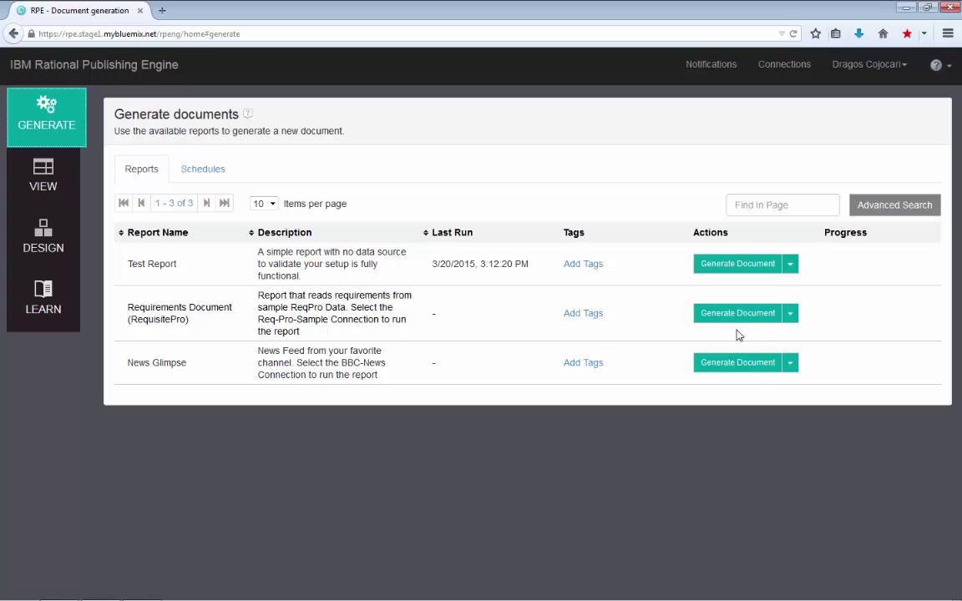
Step: Generate the News Glimpse document using the BBC World News Feed connection
{"action": "left_click", "coordinate": [742, 366]}
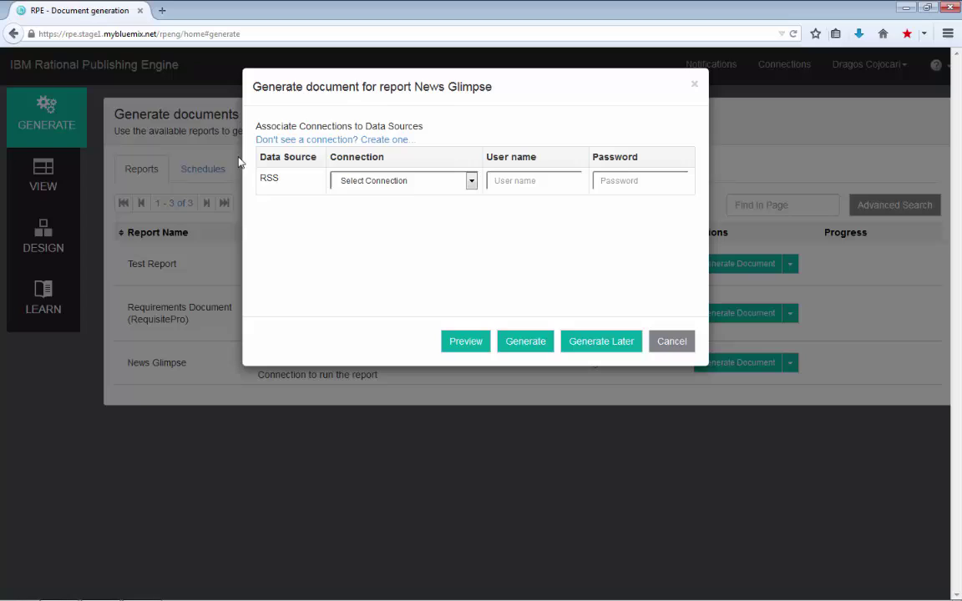
{"action": "left_click", "coordinate": [375, 186]}
{"action": "left_click", "coordinate": [373, 185]}
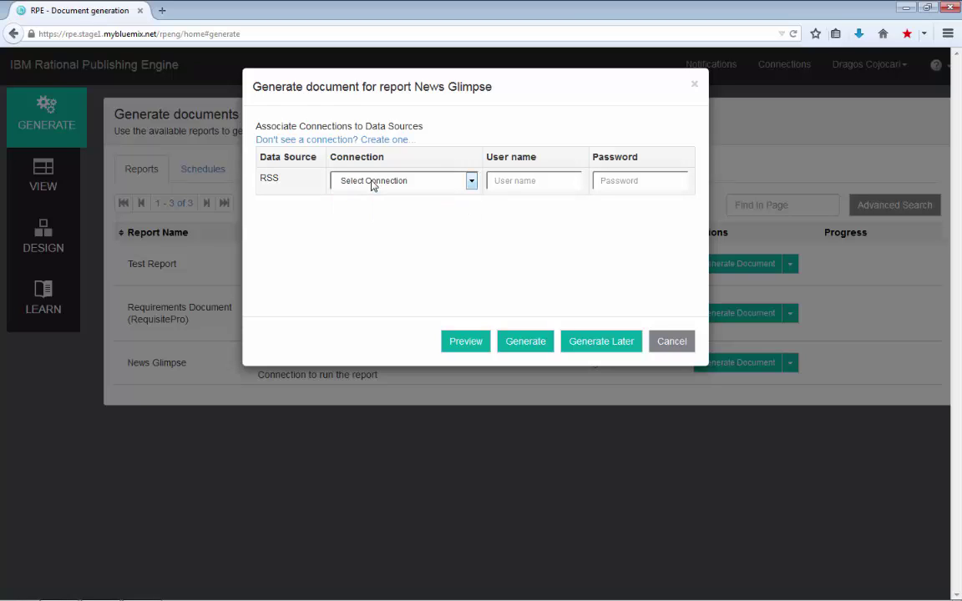
{"action": "left_click", "coordinate": [373, 186]}
{"action": "left_click", "coordinate": [371, 186]}
{"action": "left_click", "coordinate": [372, 185]}
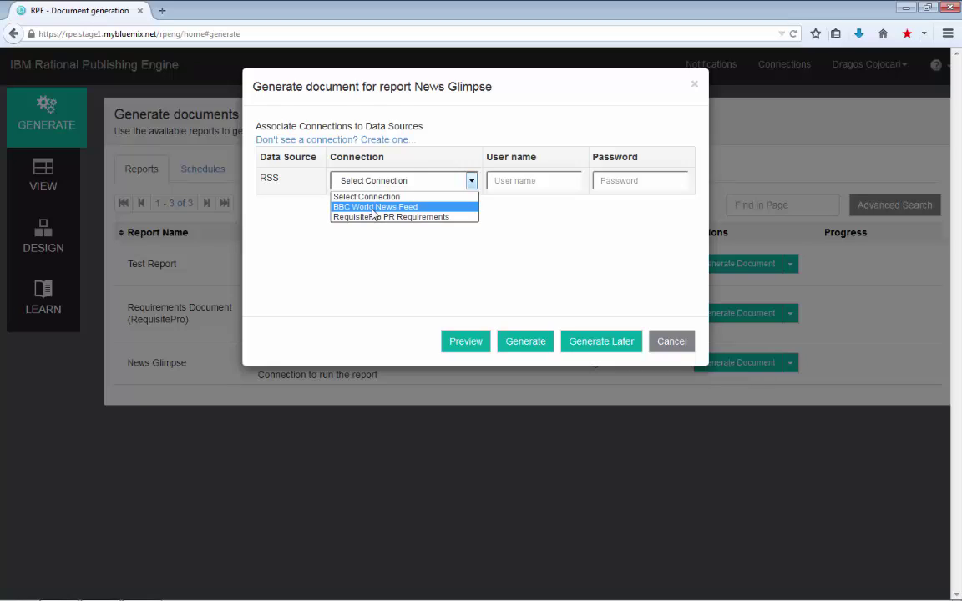
{"action": "left_click", "coordinate": [373, 208]}
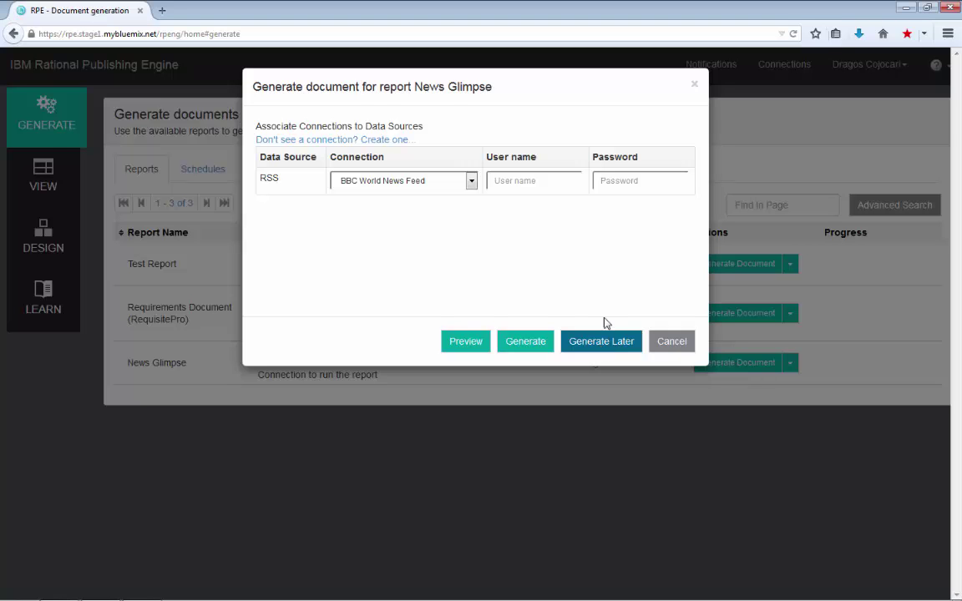
{"action": "left_click", "coordinate": [528, 342]}
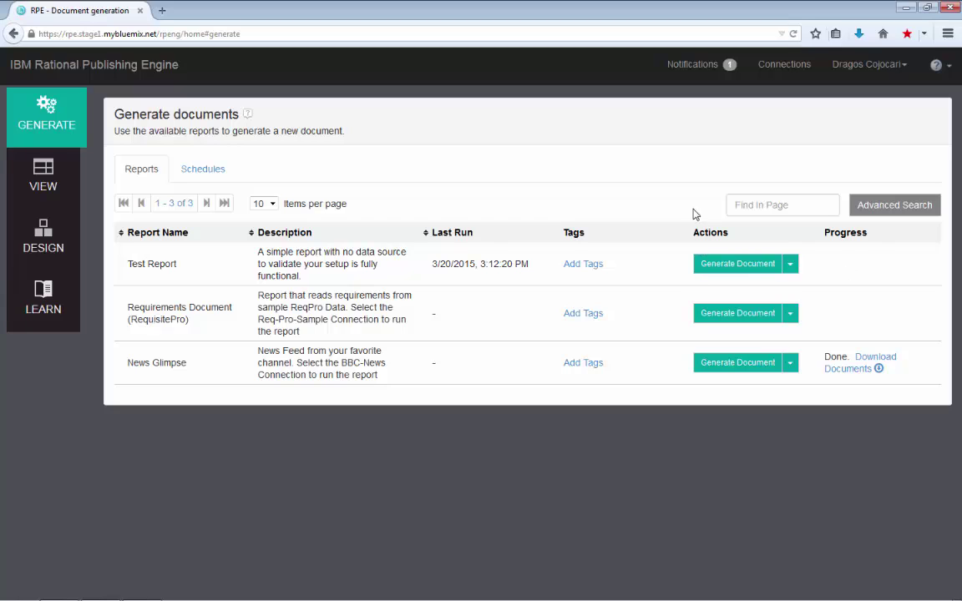
Step: Check the recent notifications confirming News Glimpse generation completed
{"action": "left_click", "coordinate": [712, 67]}
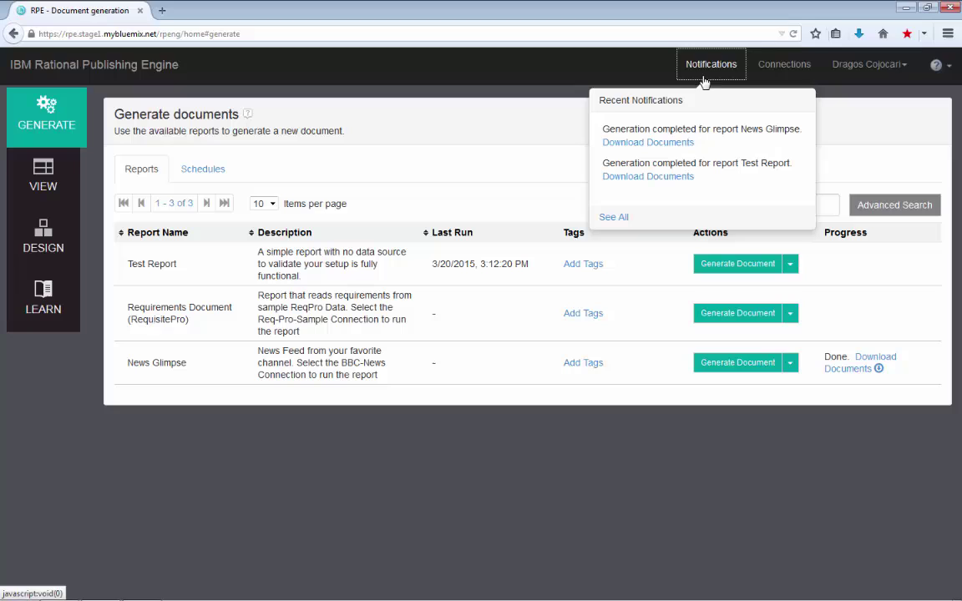
{"action": "left_click_drag", "start_coordinate": [745, 129], "coordinate": [800, 128]}
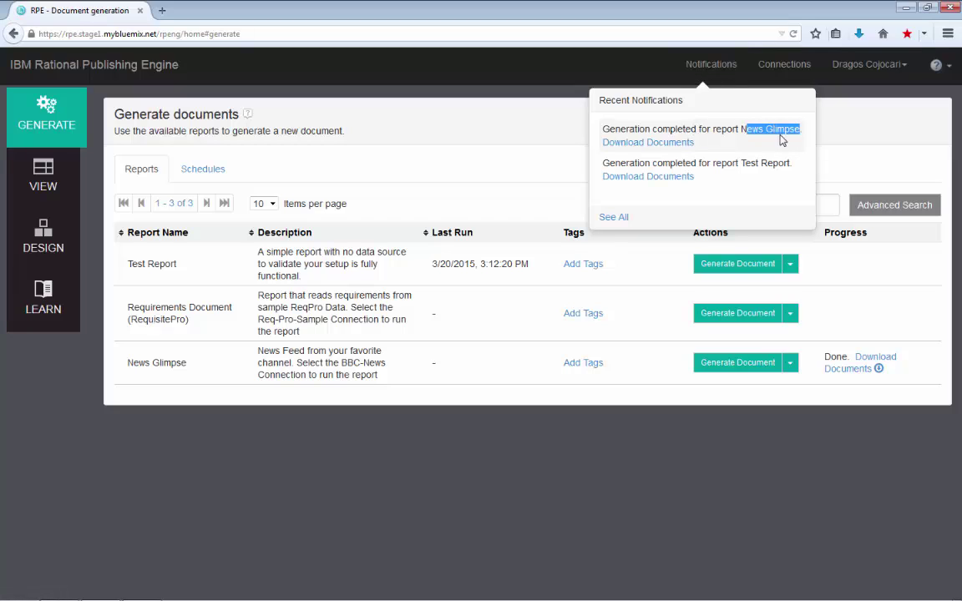
{"action": "left_click", "coordinate": [782, 138]}
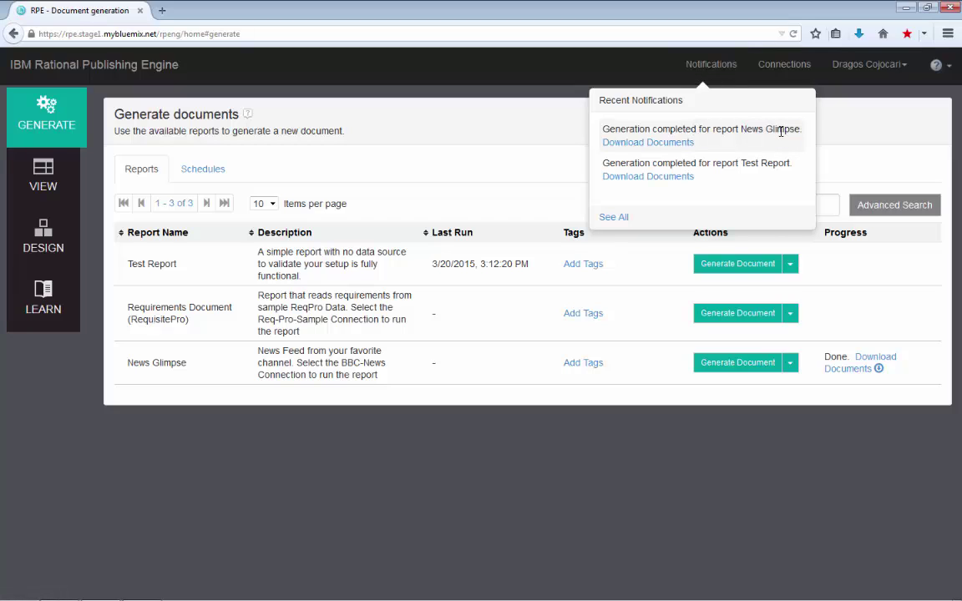
Step: Download the News Glimpse document as PDF and open it in Adobe Reader
{"action": "left_click", "coordinate": [63, 191]}
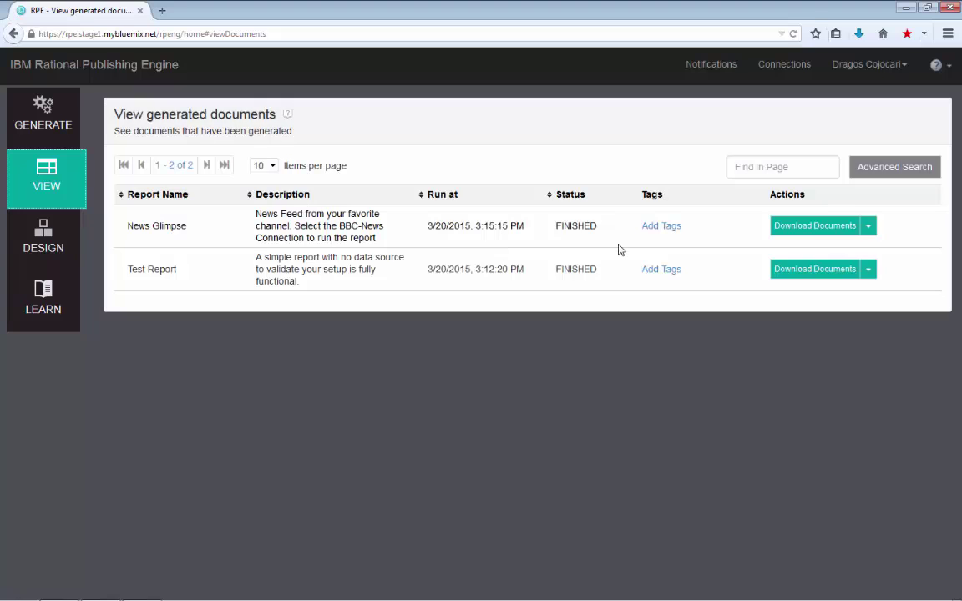
{"action": "left_click", "coordinate": [868, 226]}
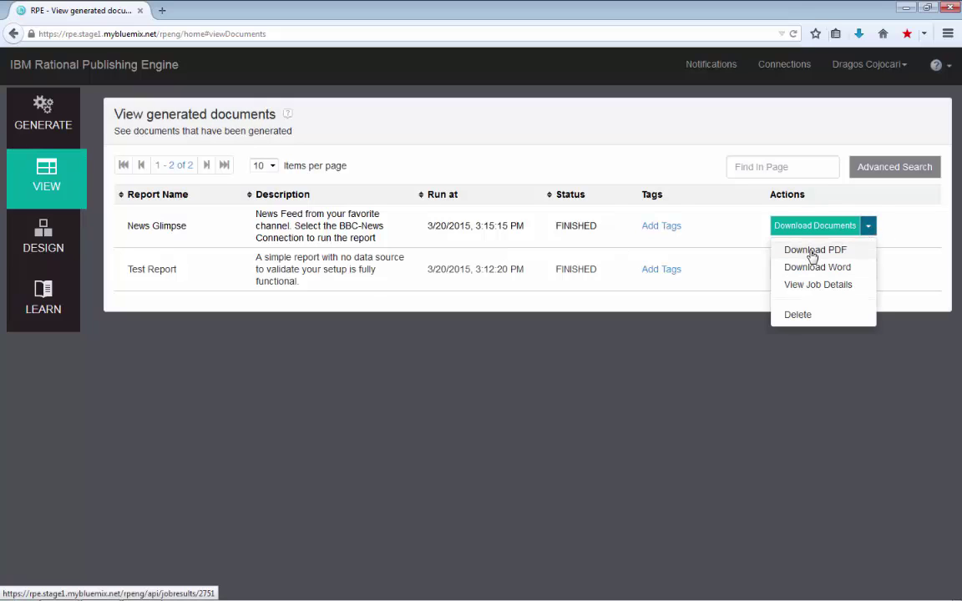
{"action": "left_click", "coordinate": [812, 252]}
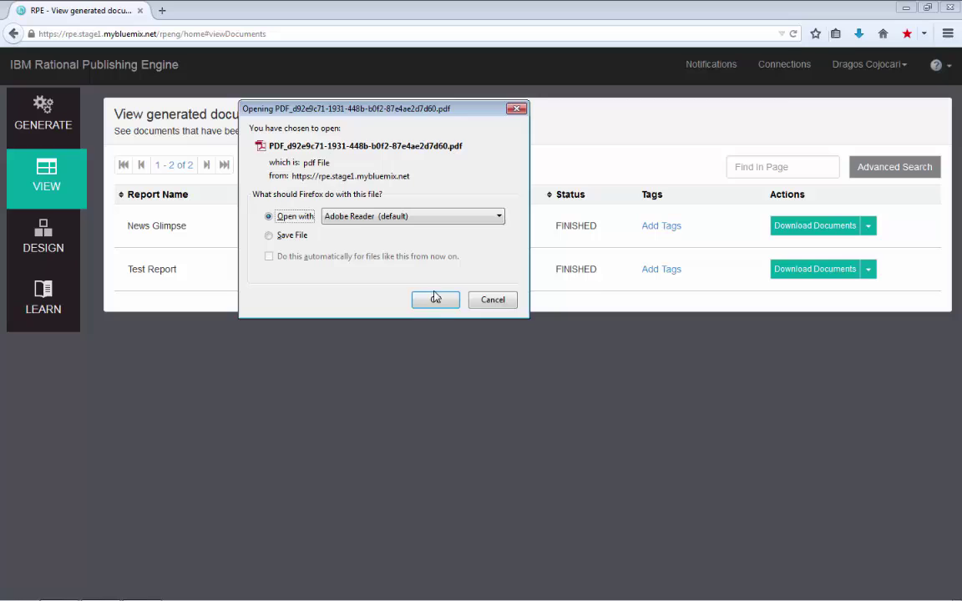
{"action": "left_click", "coordinate": [435, 298]}
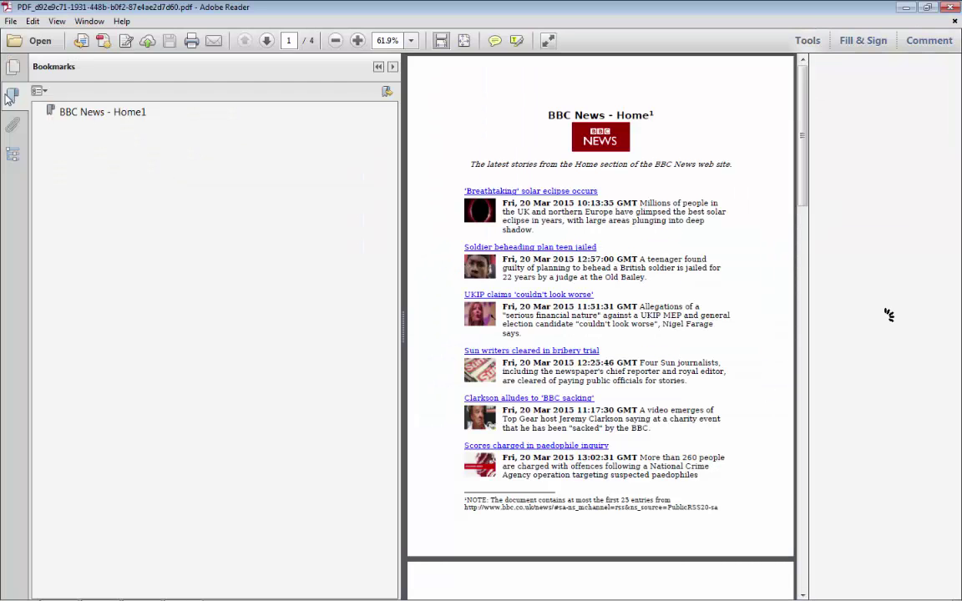
Step: Hide the bookmarks pane, read the BBC News PDF down to page 2, then return to the browser
{"action": "left_click", "coordinate": [12, 95]}
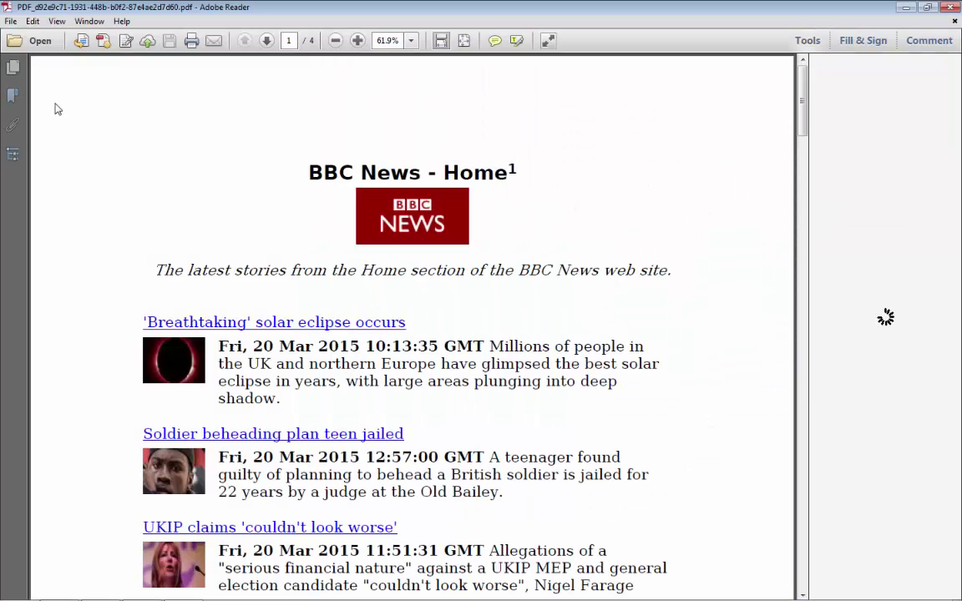
{"action": "scroll", "coordinate": [263, 250], "scroll_direction": "down", "scroll_amount": 3}
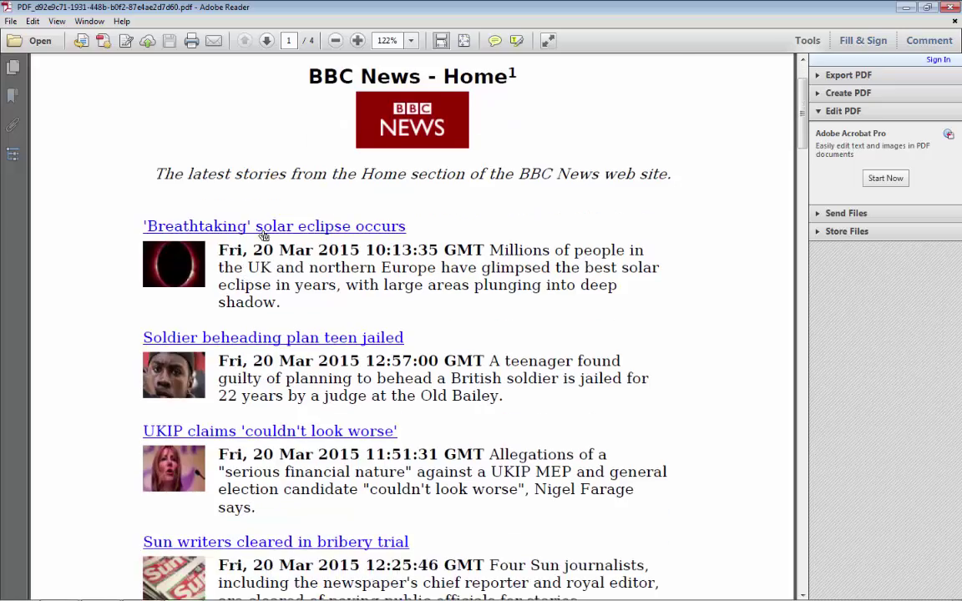
{"action": "scroll", "coordinate": [250, 226], "scroll_direction": "down", "scroll_amount": 3}
{"action": "scroll", "coordinate": [240, 216], "scroll_direction": "up", "scroll_amount": 3}
{"action": "scroll", "coordinate": [209, 207], "scroll_direction": "down", "scroll_amount": 4}
{"action": "scroll", "coordinate": [210, 222], "scroll_direction": "up", "scroll_amount": 3}
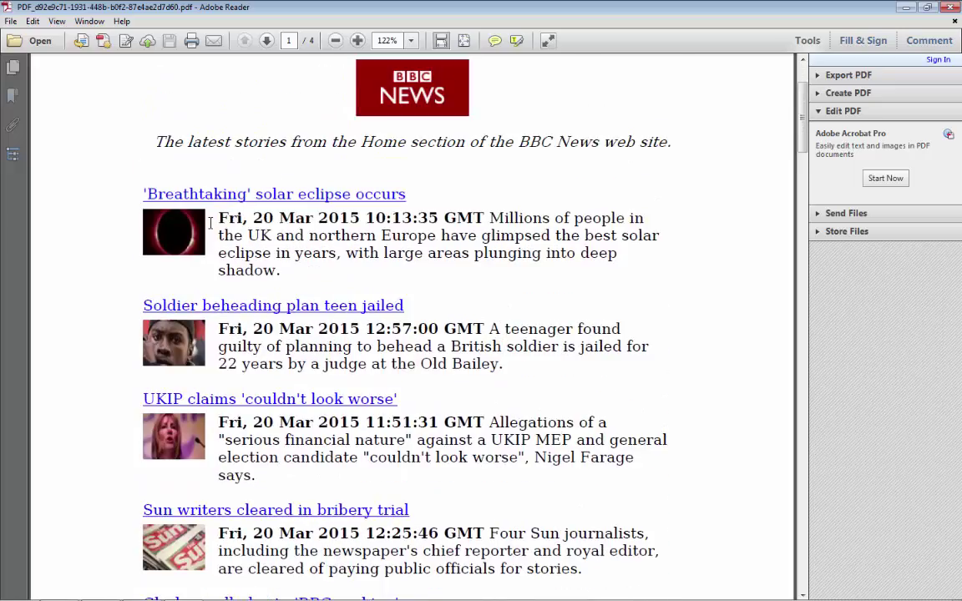
{"action": "scroll", "coordinate": [210, 222], "scroll_direction": "down", "scroll_amount": 20}
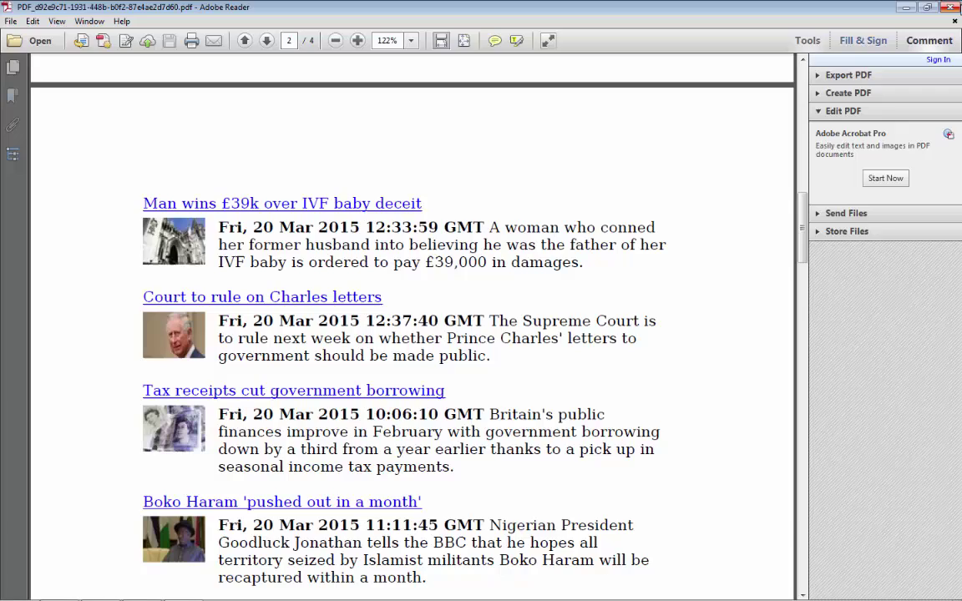
{"action": "key", "text": "alt+Tab"}
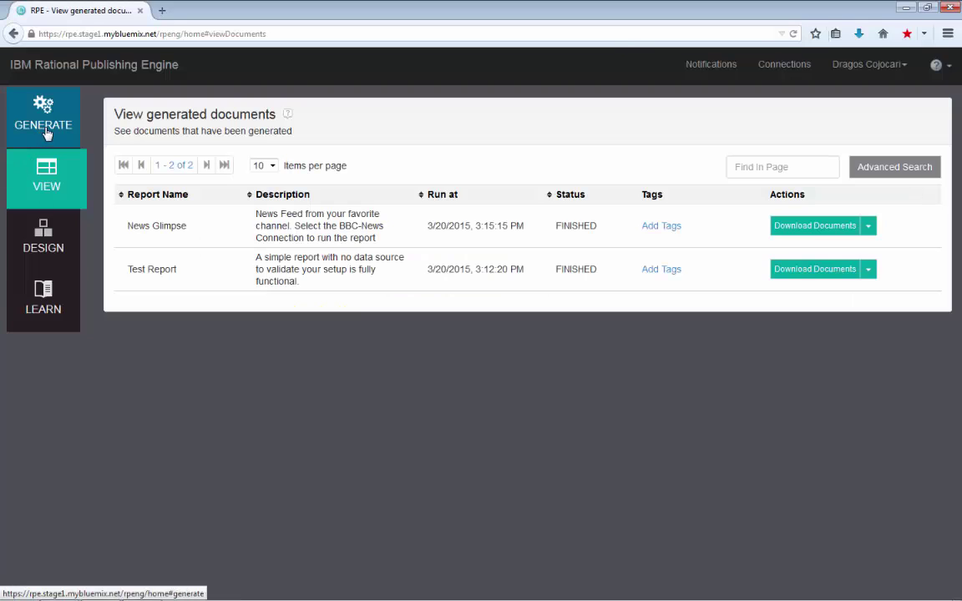
Step: On the Generate documents page, view and close Test Report's generated documents
{"action": "left_click", "coordinate": [47, 134]}
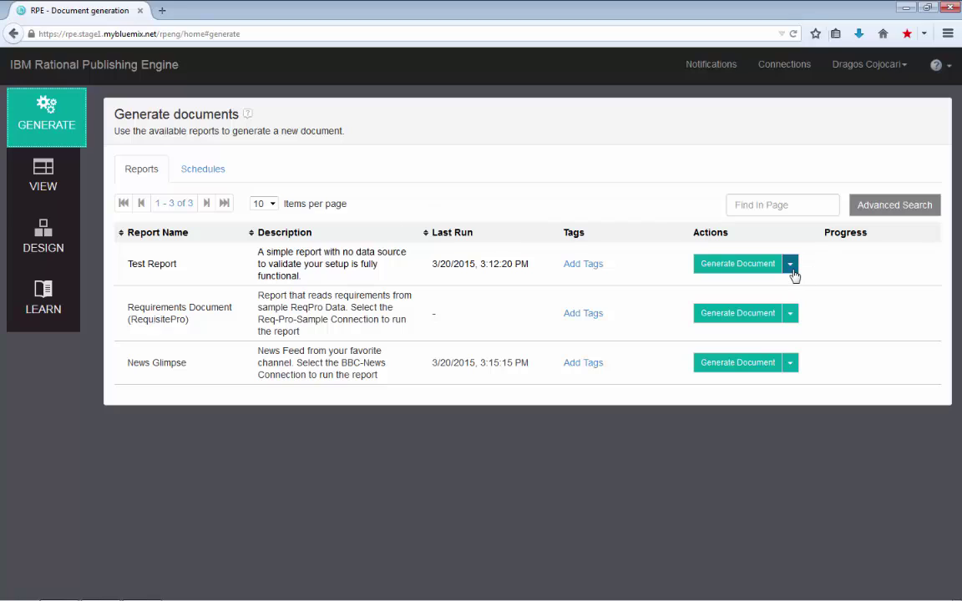
{"action": "left_click", "coordinate": [789, 265]}
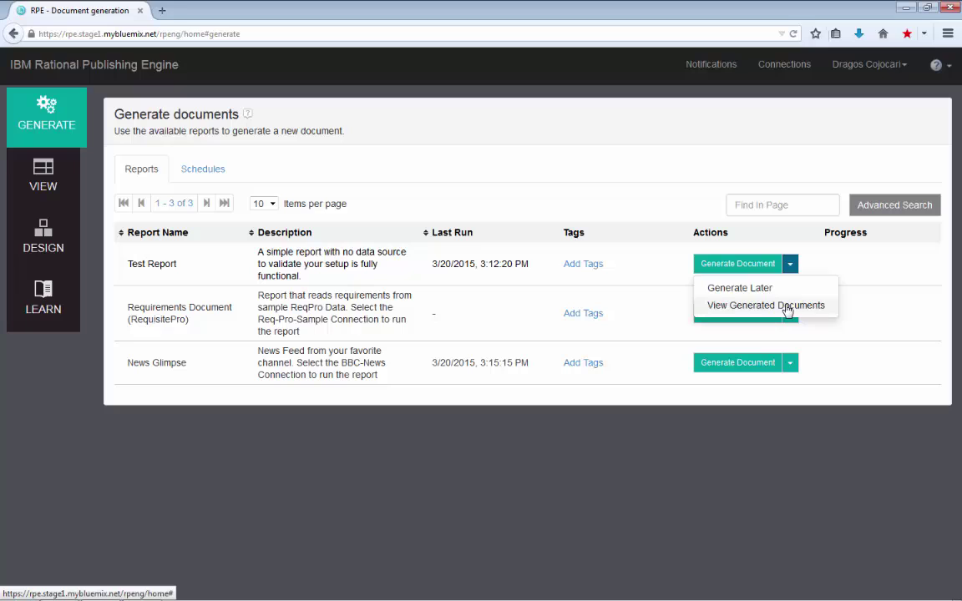
{"action": "left_click", "coordinate": [790, 266]}
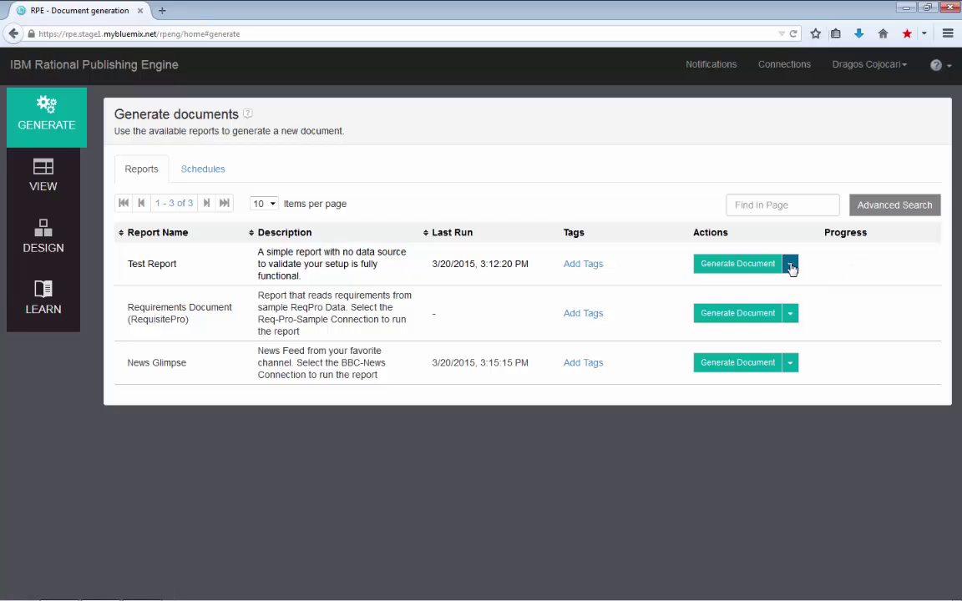
{"action": "left_click", "coordinate": [790, 266]}
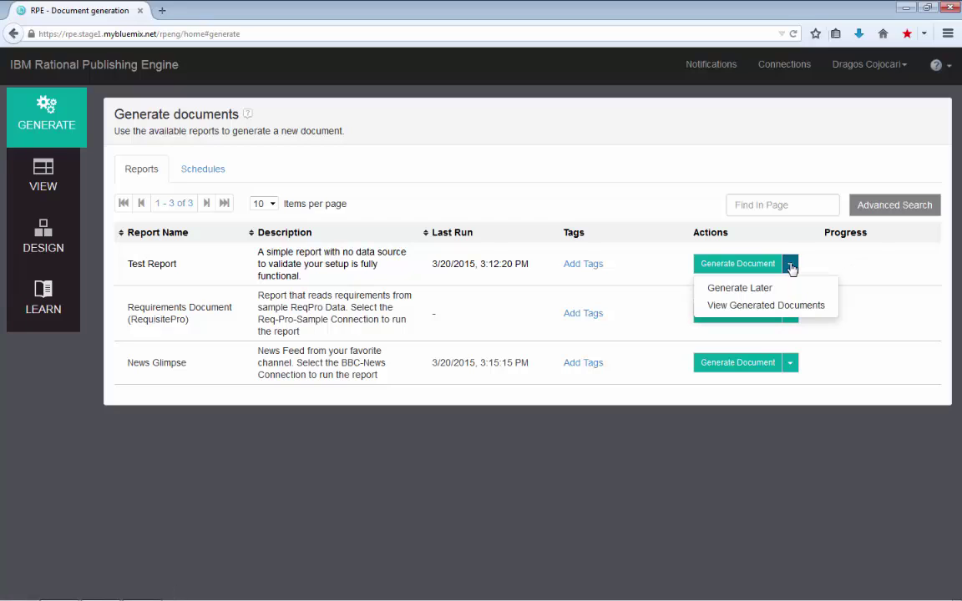
{"action": "left_click", "coordinate": [743, 307]}
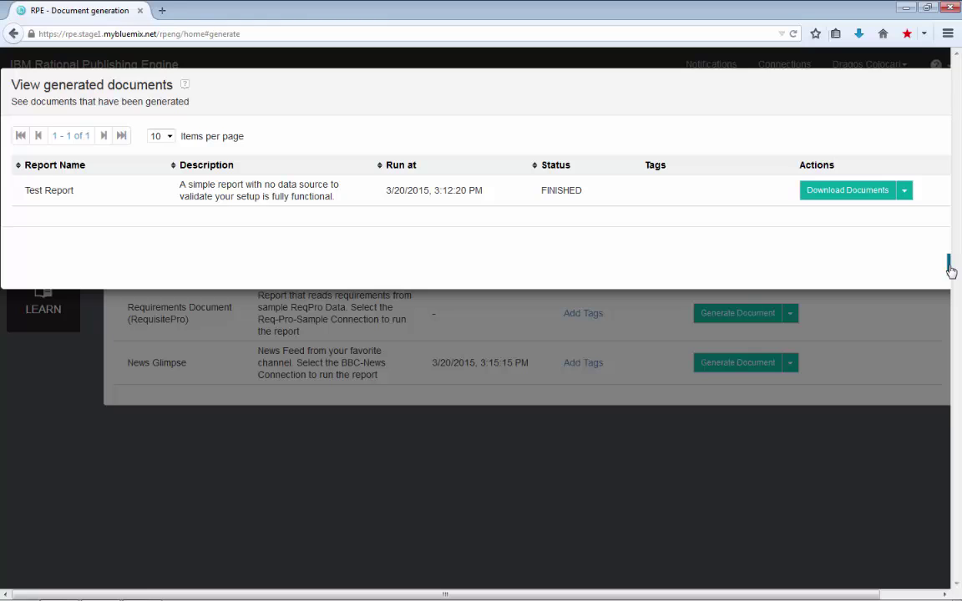
{"action": "left_click", "coordinate": [607, 354]}
Step: View and close the generated documents list for News Glimpse
{"action": "left_click", "coordinate": [791, 363]}
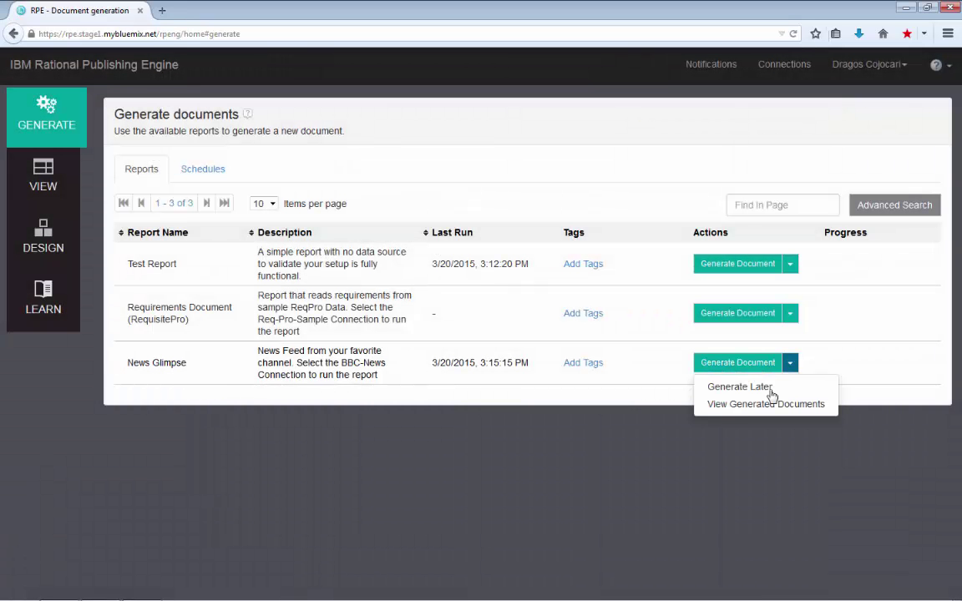
{"action": "left_click", "coordinate": [741, 404]}
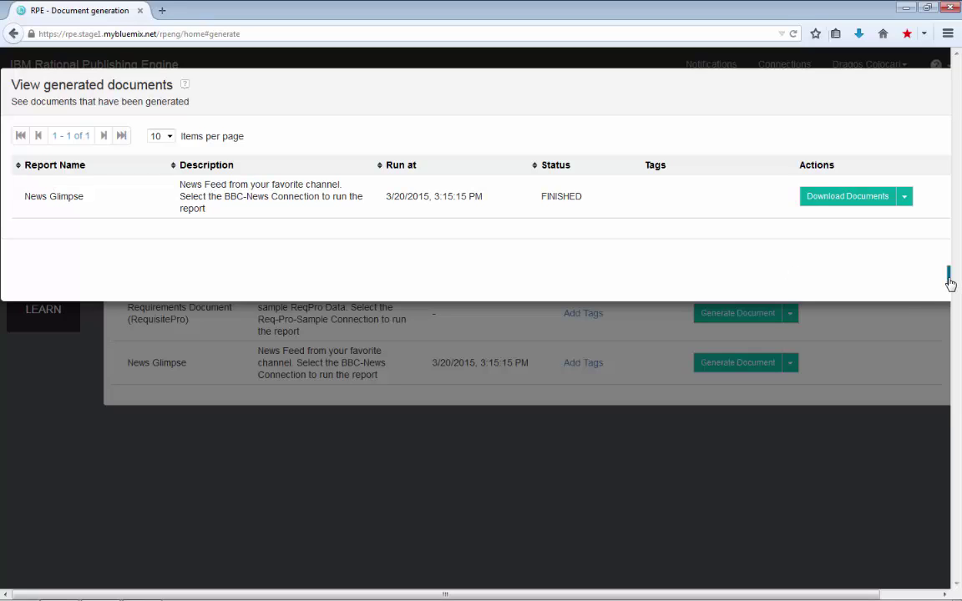
{"action": "left_click", "coordinate": [74, 332]}
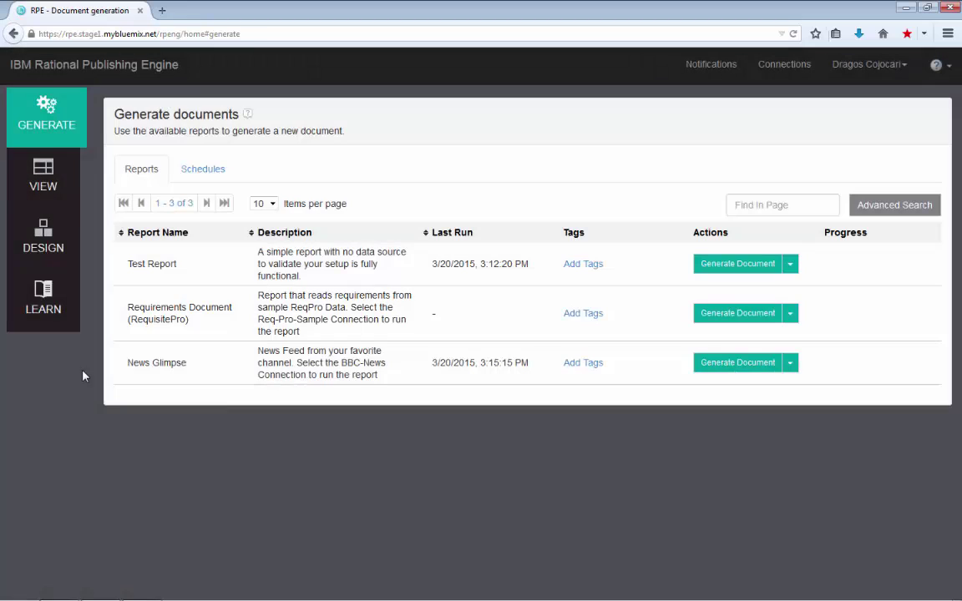
{"action": "left_click", "coordinate": [905, 66]}
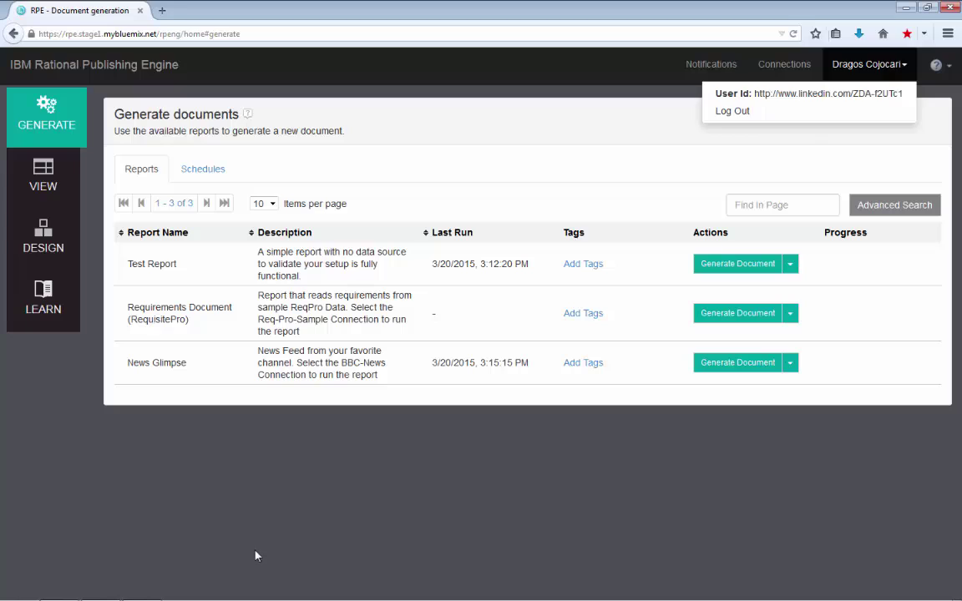